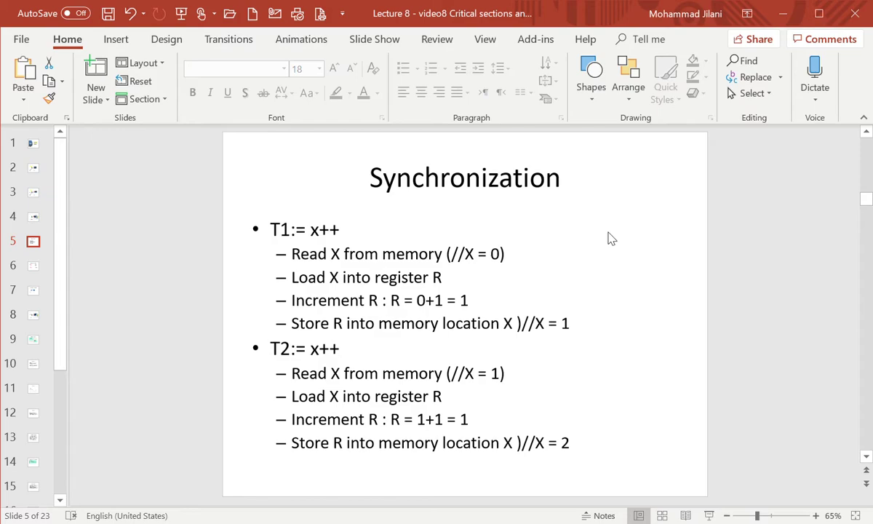
After checking slide 4, highlight 'Load X into register R' under T1 in yellow on slide 5.
left_click(33, 220)
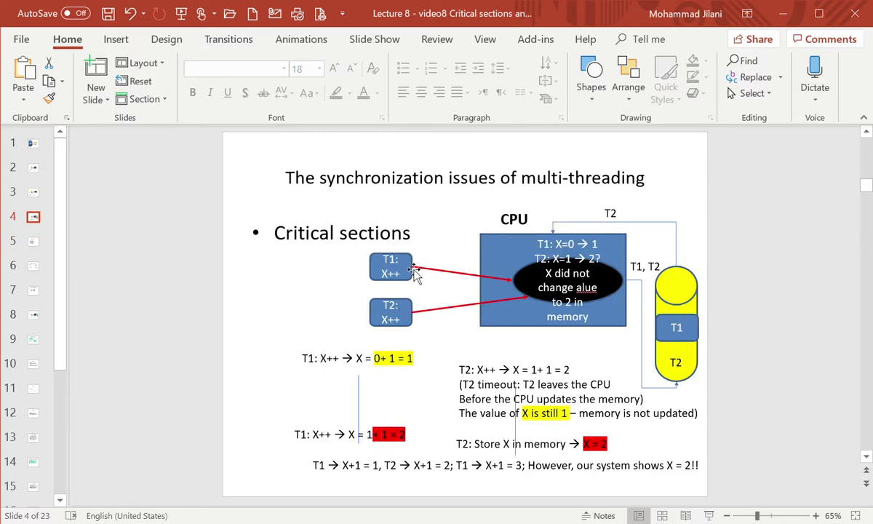
left_click(32, 234)
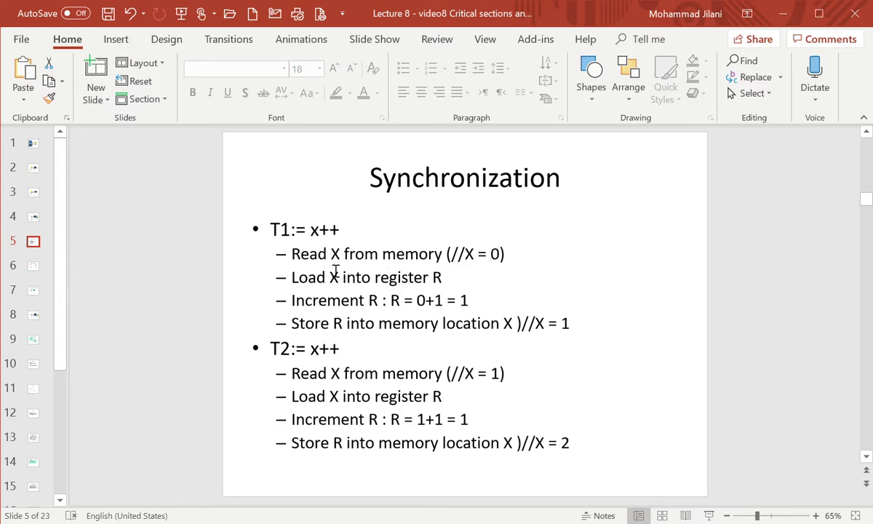
left_click_drag(284, 278, 421, 267)
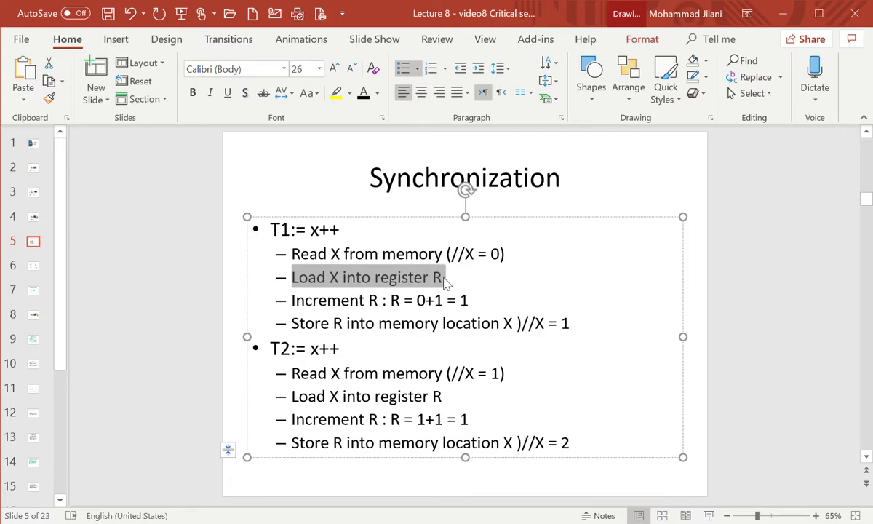
left_click(336, 93)
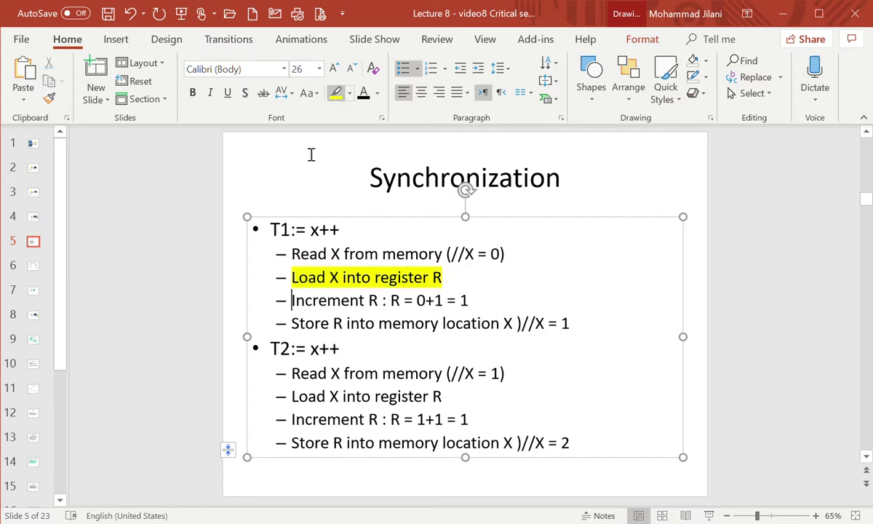
left_click(195, 298)
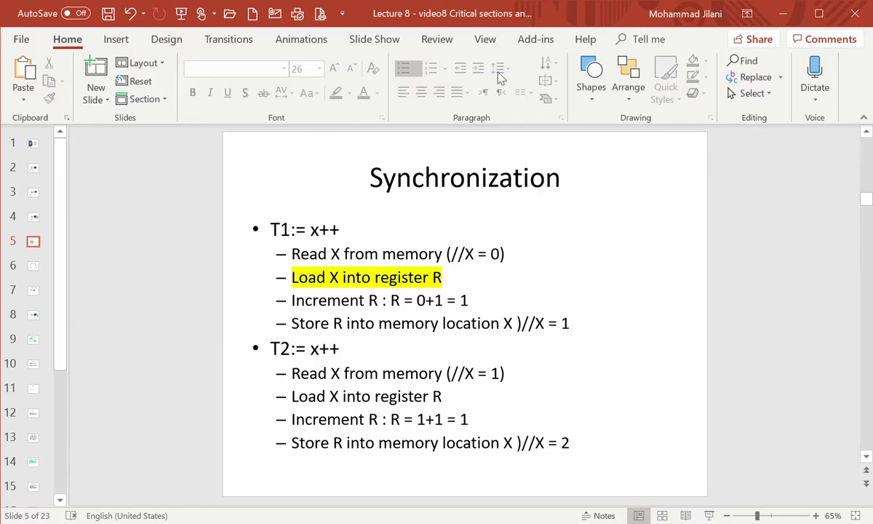
Draw a rectangle to the right of the T1/T2 bullets and give it a light blue fill.
left_click(593, 102)
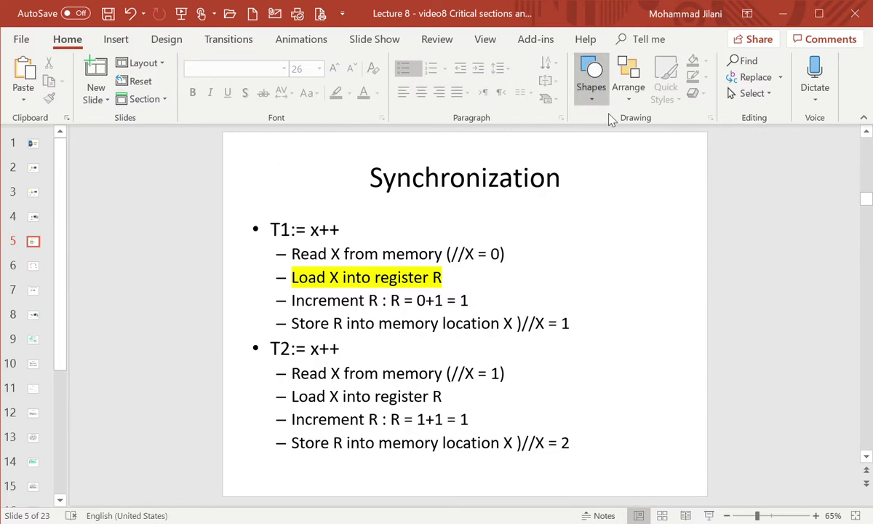
left_click(627, 133)
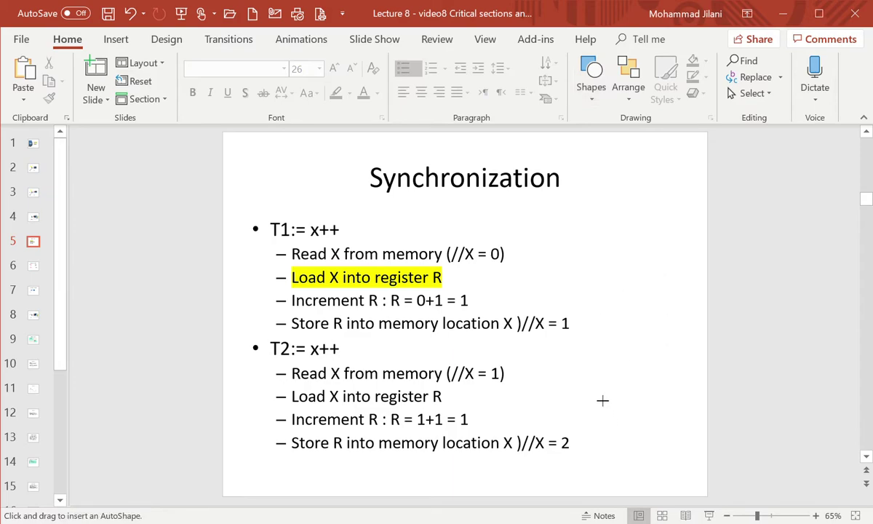
left_click_drag(594, 376, 686, 252)
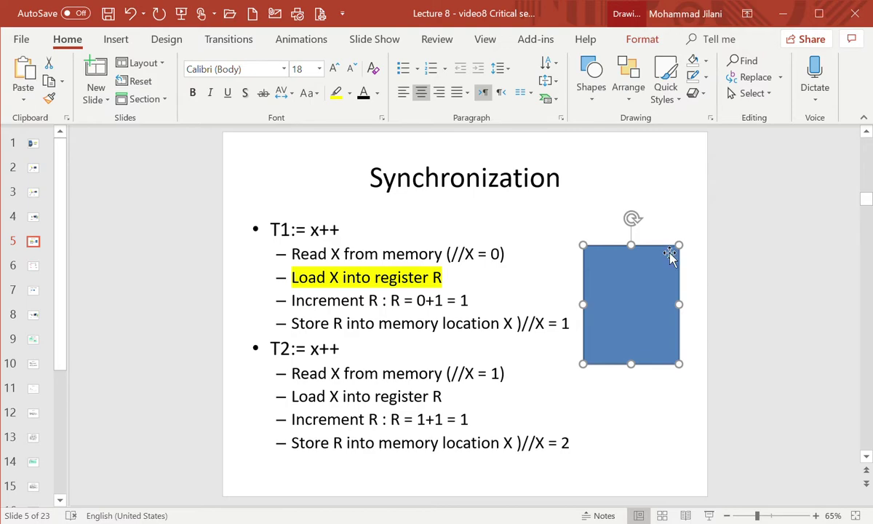
left_click(693, 60)
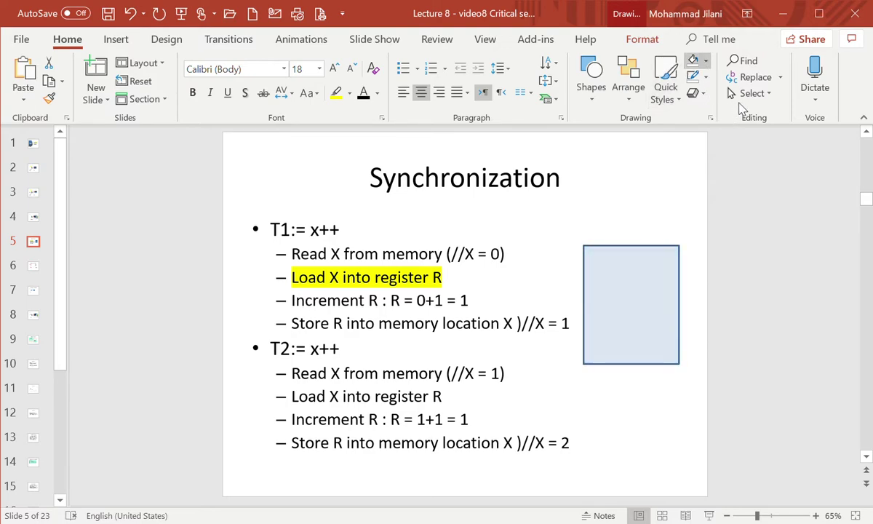
left_click(665, 166)
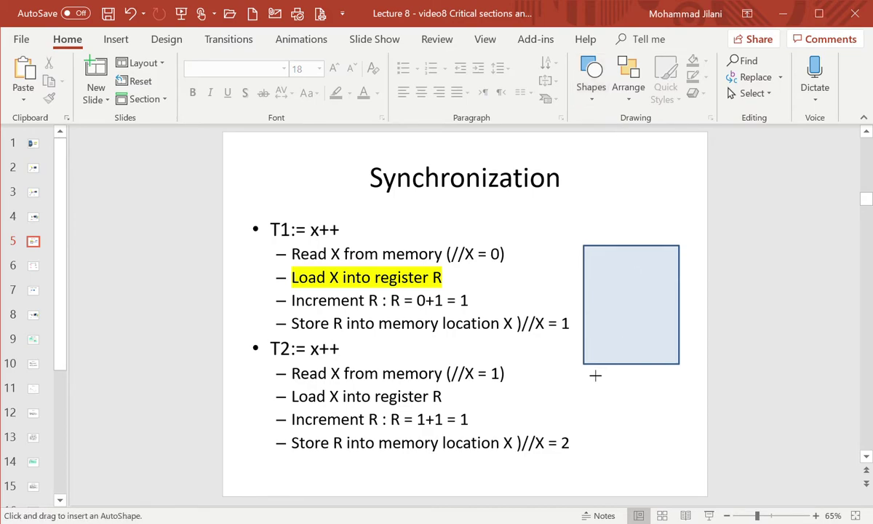
Draw a thin bar labelled R1 along the rectangle's bottom, pale green with dark text.
mouse_move(591, 370)
left_mouse_down()
mouse_move(604, 359)
mouse_move(688, 352)
left_mouse_up()
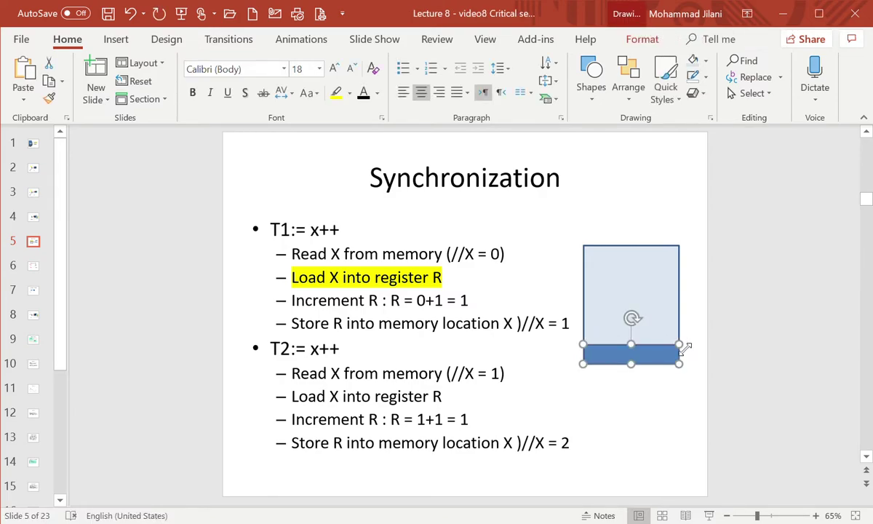
type("R1")
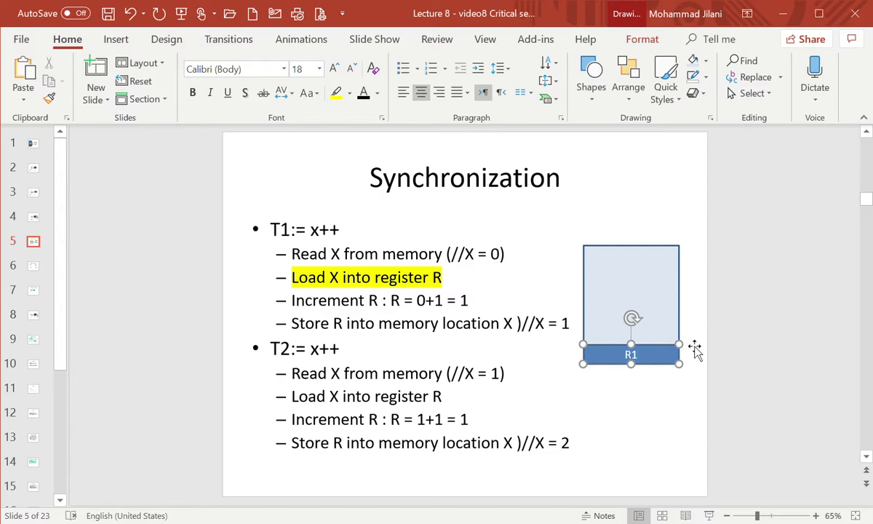
left_click(673, 355)
left_click(695, 62)
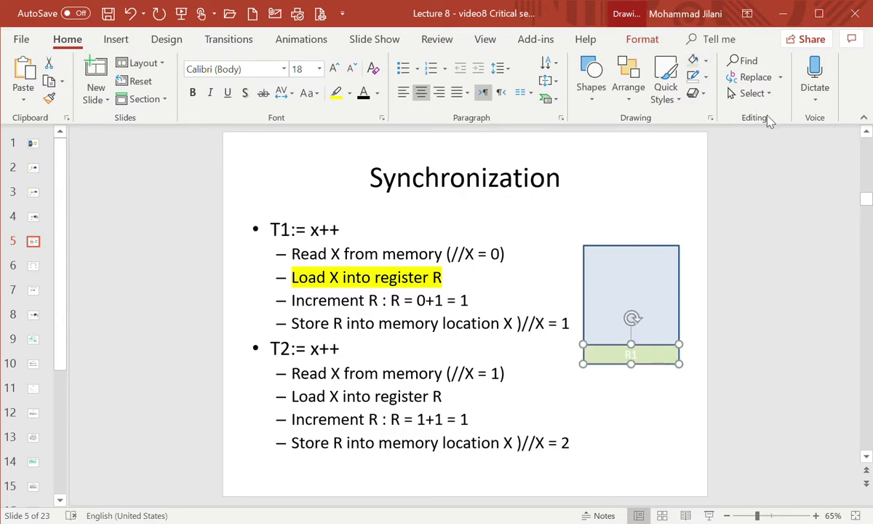
left_click(363, 95)
Copy the R1 bar upward twice, relabelling the copies R2 and R32.
left_click_drag(653, 353, 651, 334)
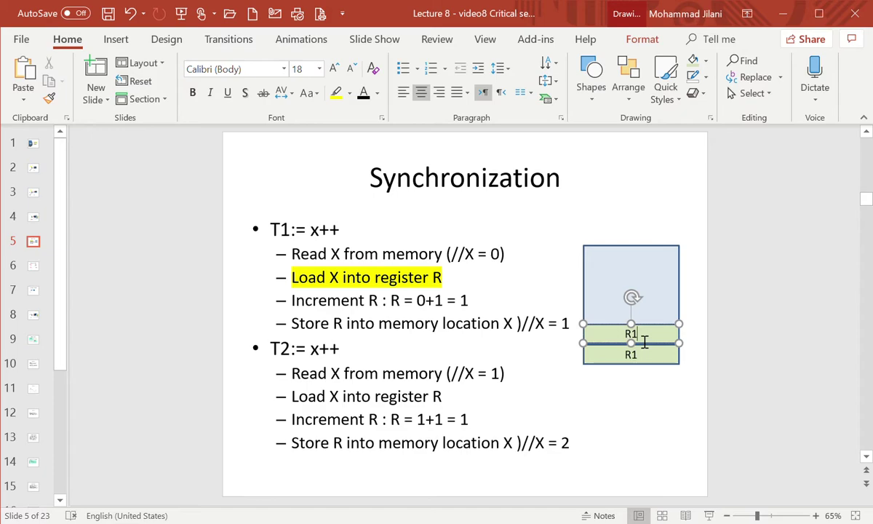
key("BackSpace")
type("2")
key("Escape")
key("ctrl+v")
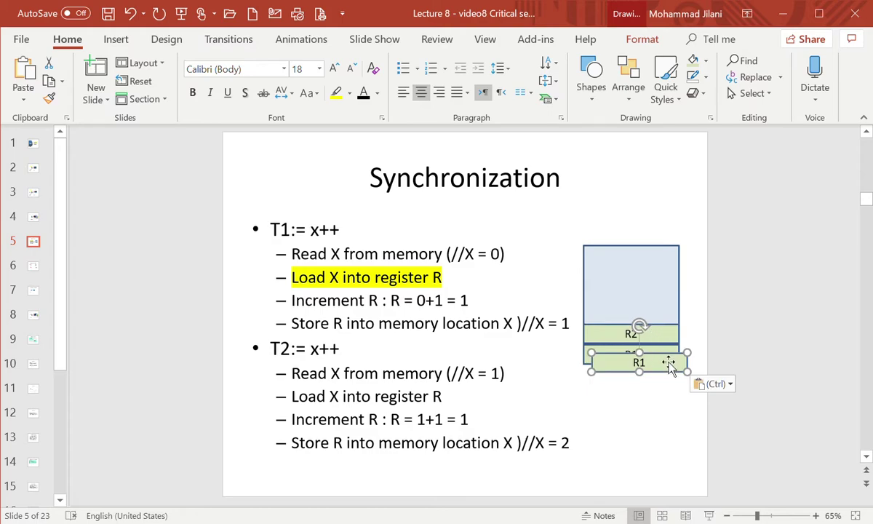
left_click_drag(668, 363, 659, 298)
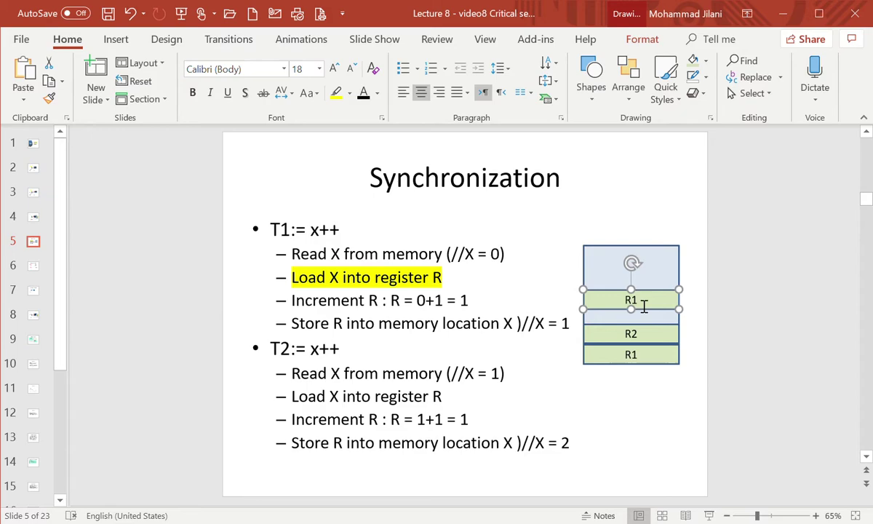
type("32")
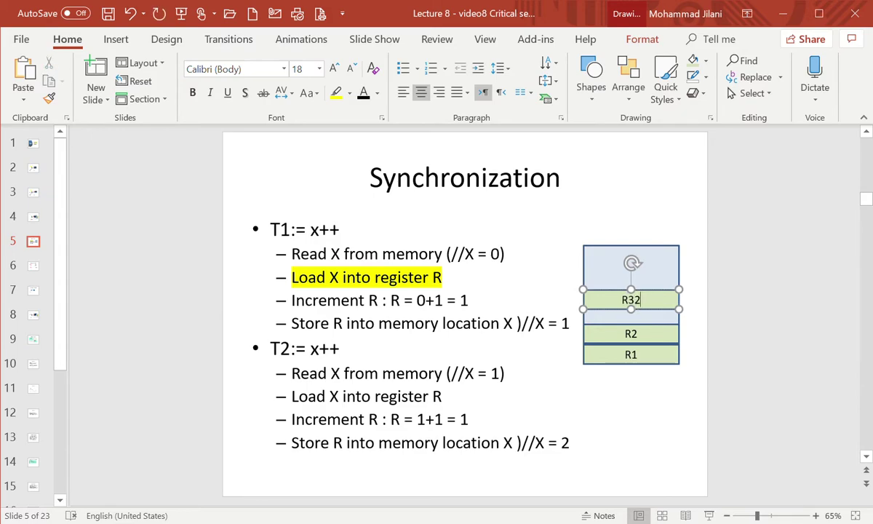
left_click(697, 308)
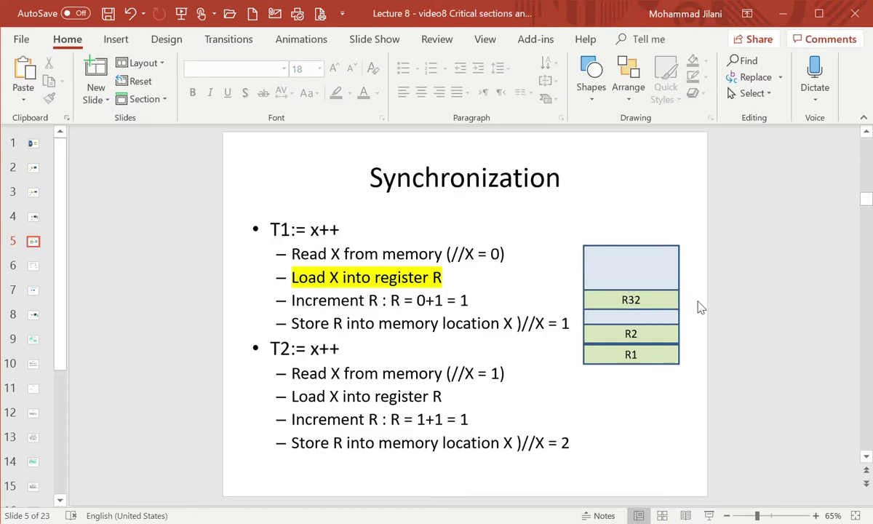
Add a 'CPU' text box just above the register stack.
left_click(657, 251)
left_click(610, 153)
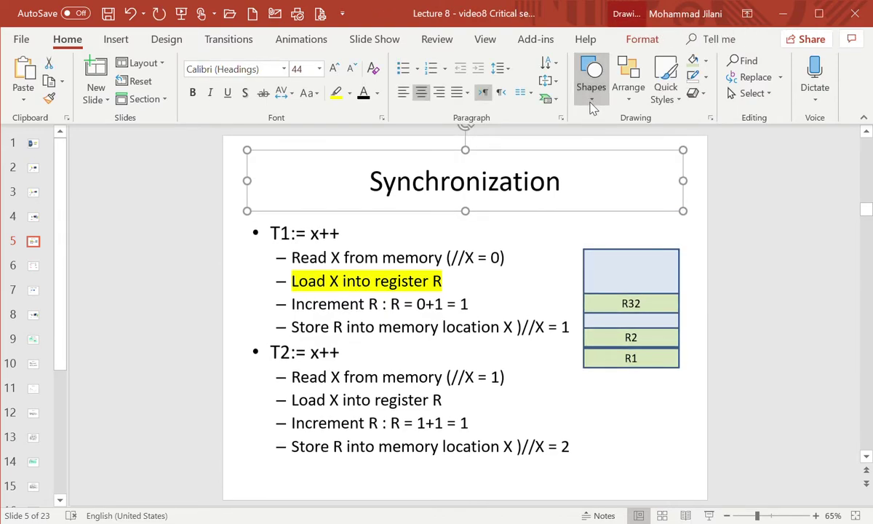
left_click(589, 102)
left_click(595, 140)
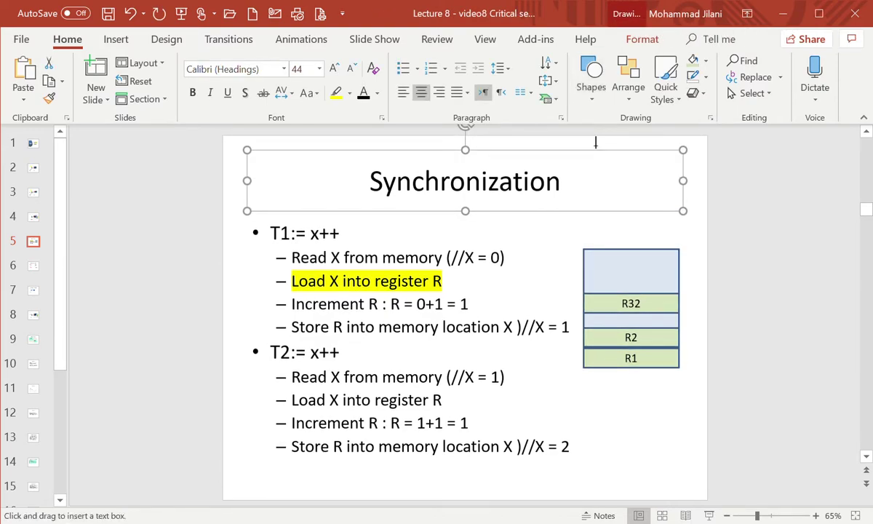
left_click(613, 248)
type("CPU")
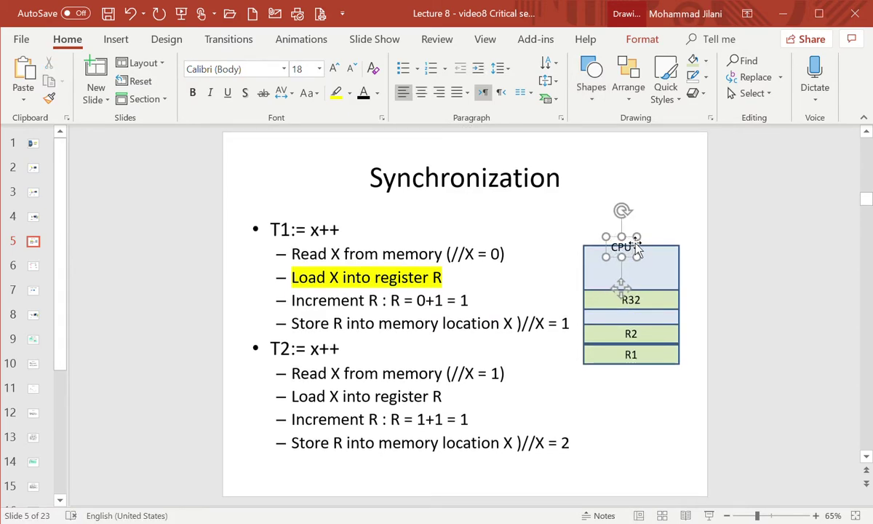
left_click_drag(636, 244, 647, 232)
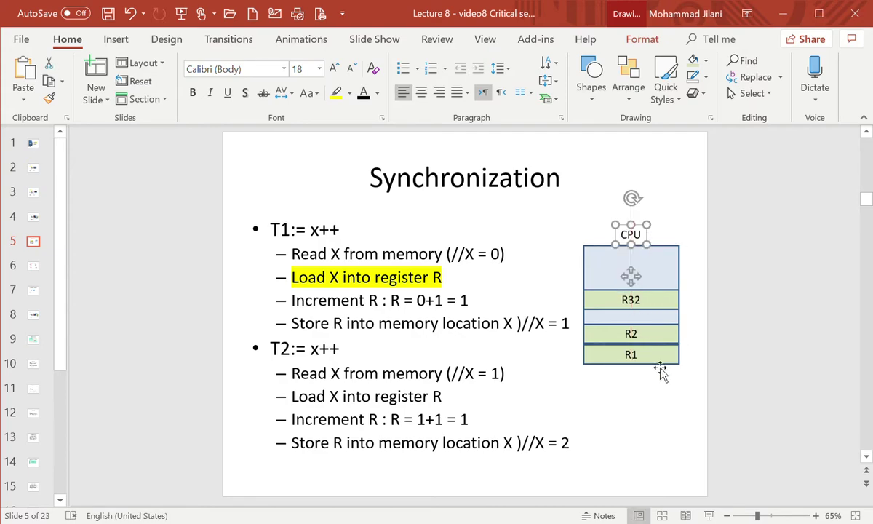
Paste a copy of the large rectangle below the stack and shorten its height.
left_click(680, 273)
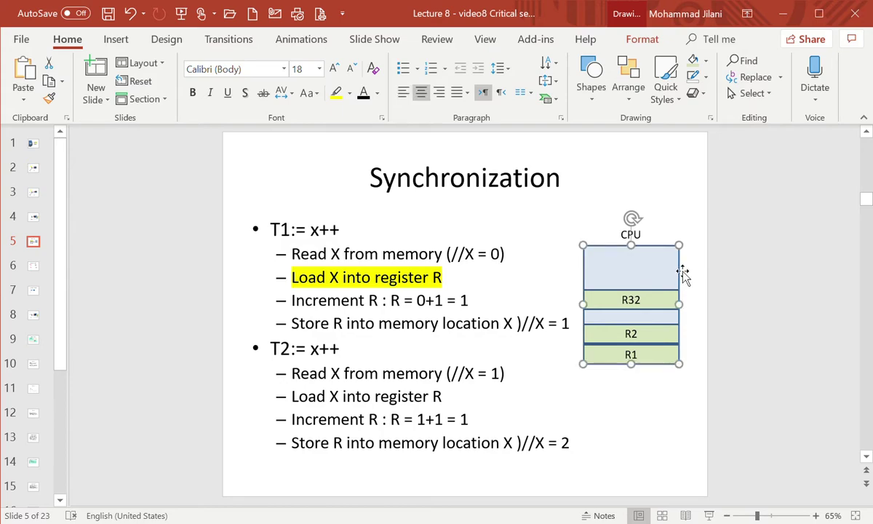
key("ctrl+v")
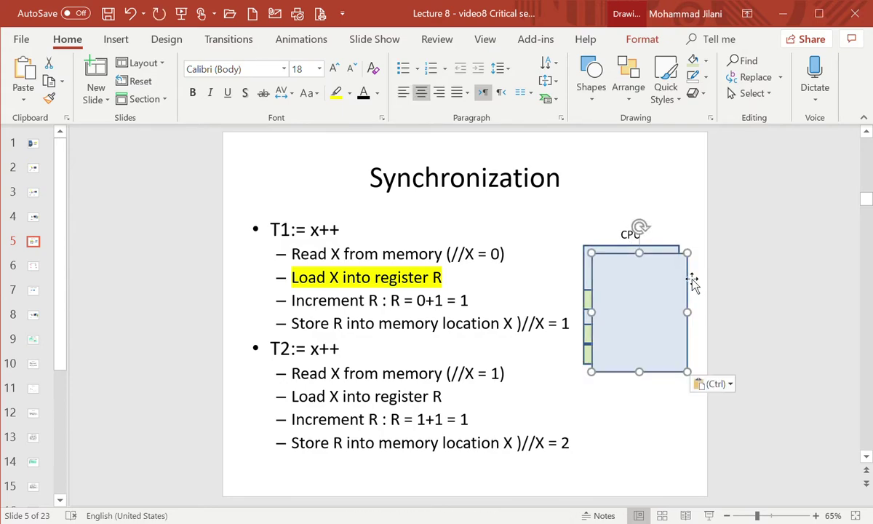
left_click_drag(691, 283, 685, 397)
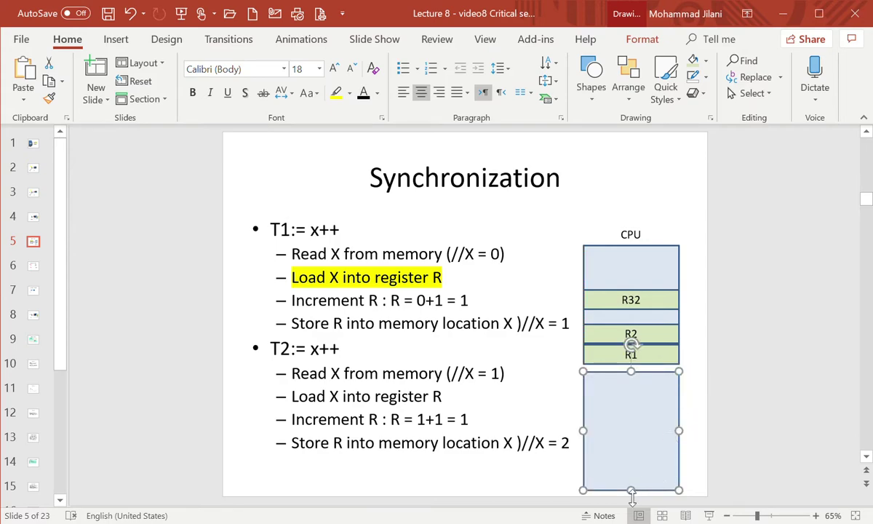
left_click_drag(632, 490, 633, 425)
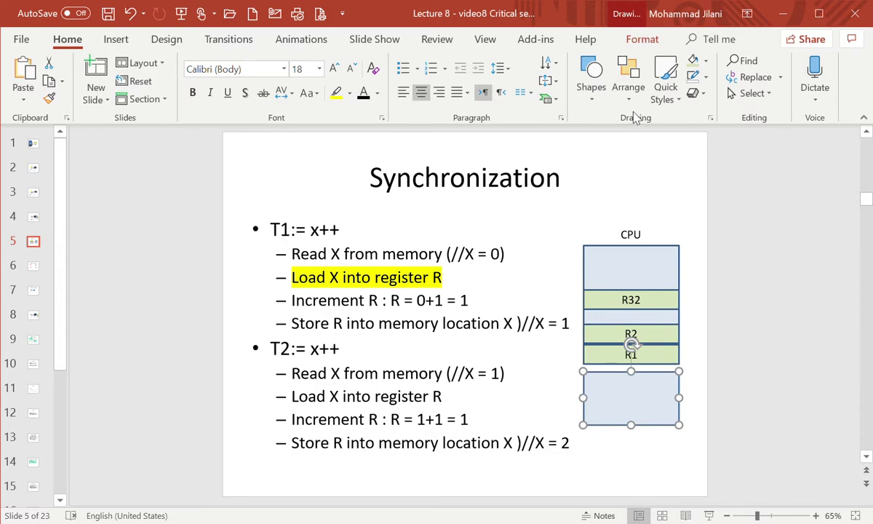
Add a 'Memory' text box centred under the lower rectangle.
left_click(591, 86)
left_click(587, 146)
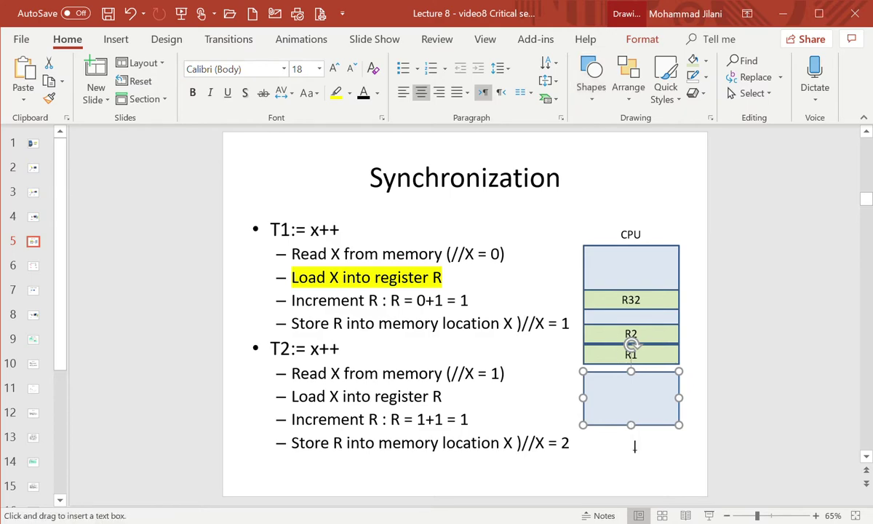
left_click(621, 441)
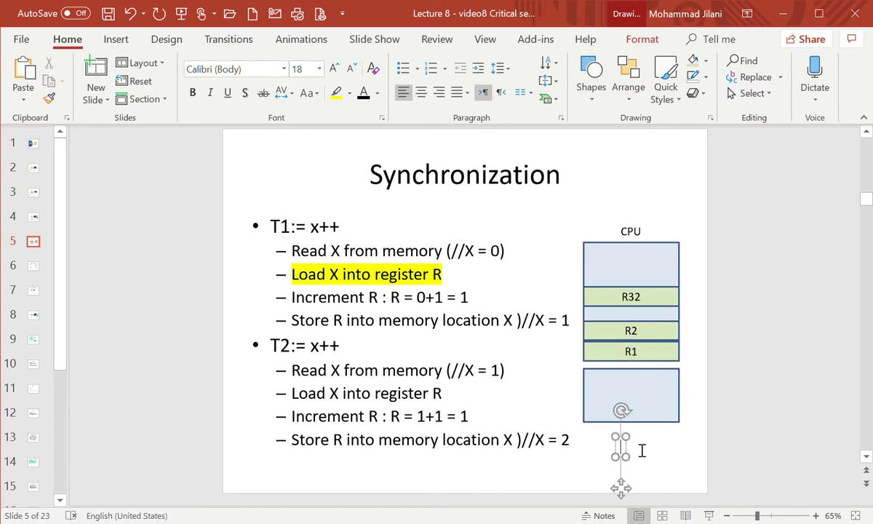
type("Memor")
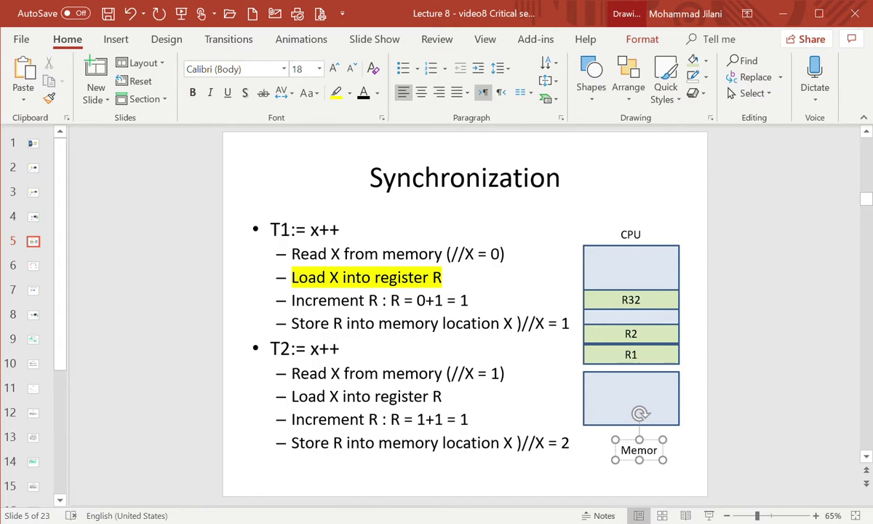
type("y")
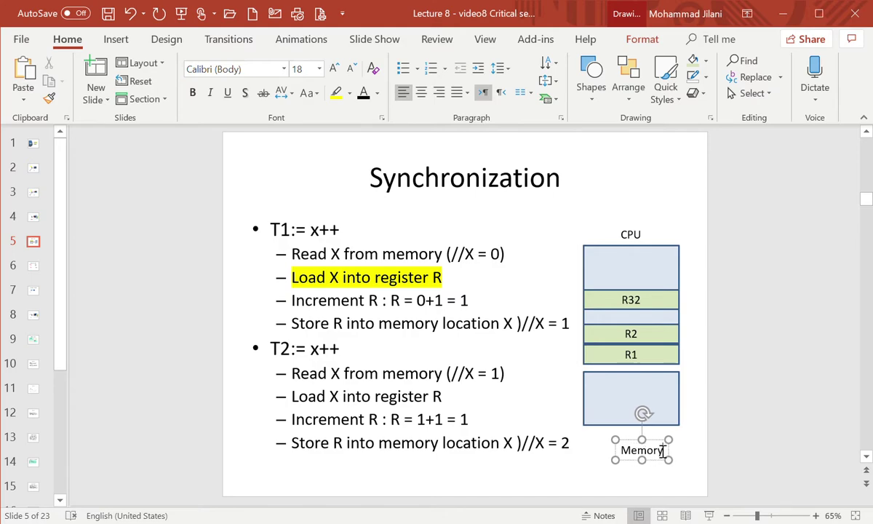
left_click_drag(664, 457, 653, 443)
Copy the R1 bar into the memory rectangle and select its label text.
left_click(657, 354)
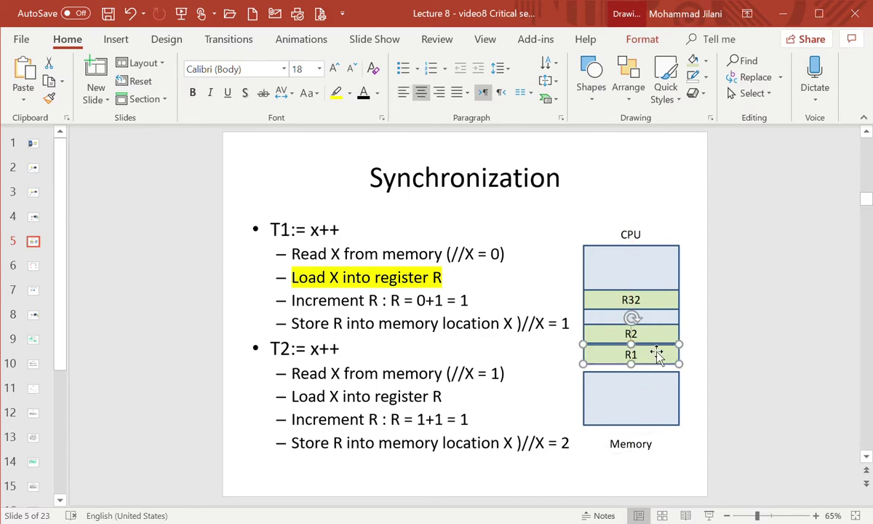
left_click_drag(664, 364, 664, 420)
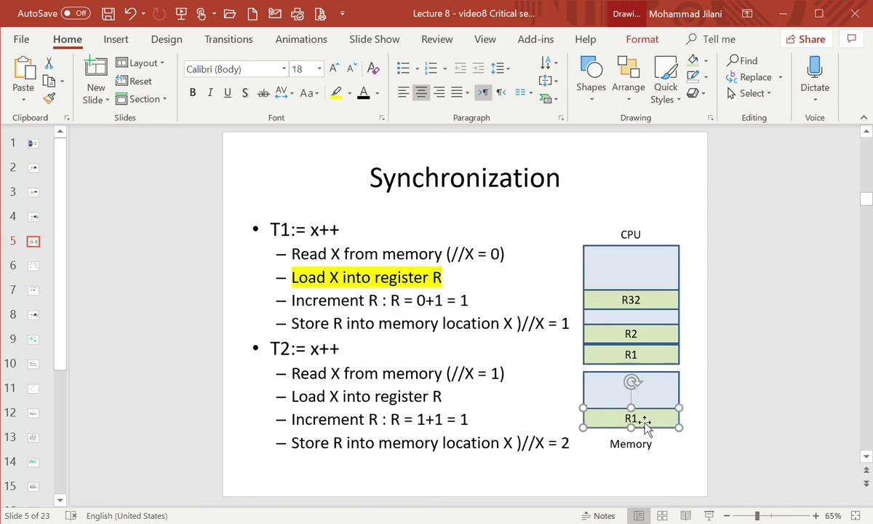
double_click(630, 419)
Relabel the copied bar X and fill the Memory rectangle with light orange.
type("X")
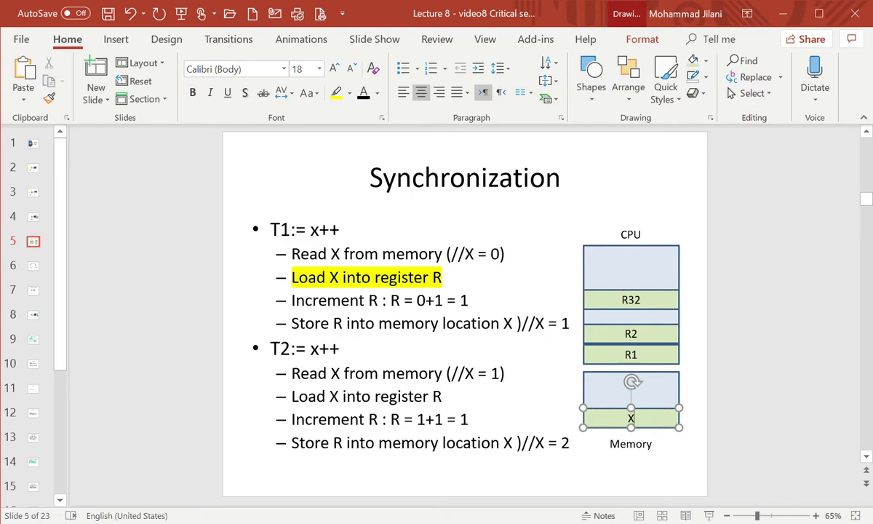
left_click(718, 420)
left_click(680, 398)
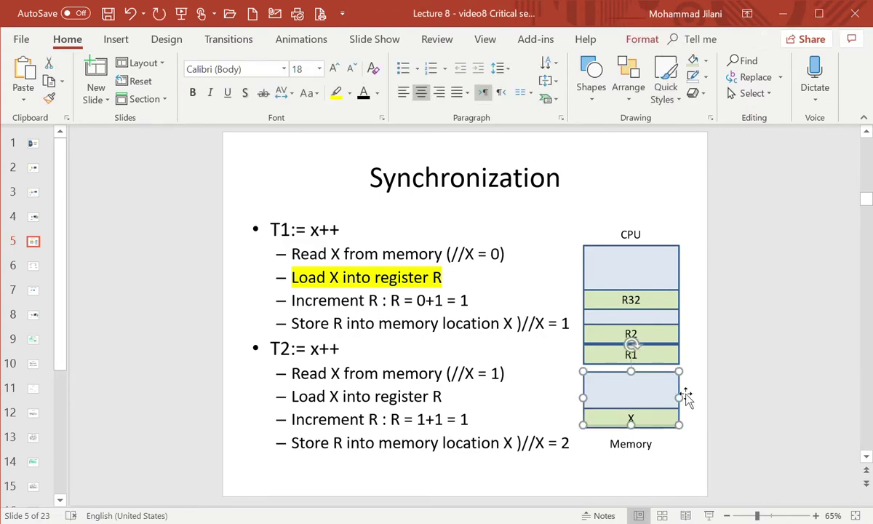
left_click(706, 62)
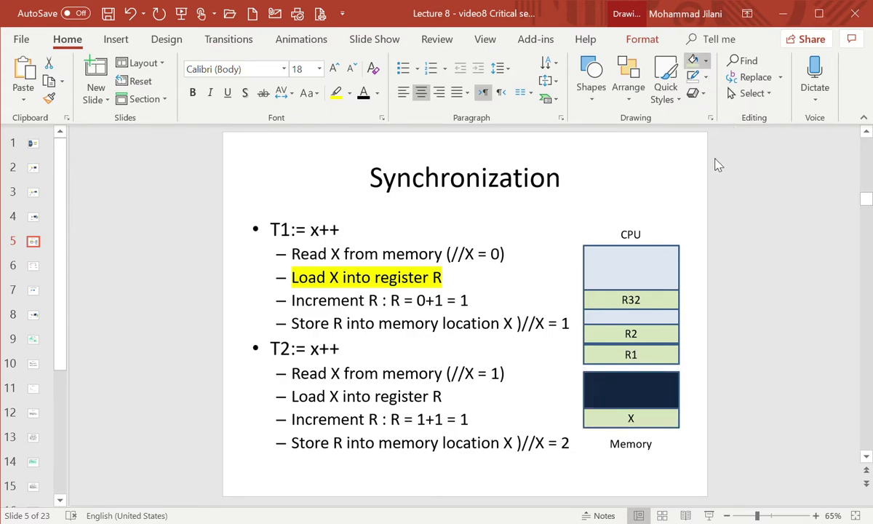
left_click(809, 135)
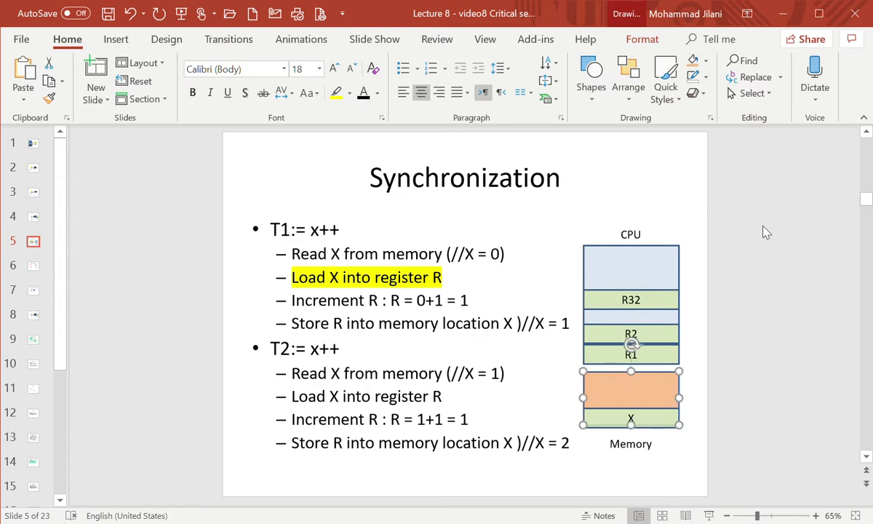
Give the X box a darker orange fill and draw a connector from it toward R2.
left_click(662, 423)
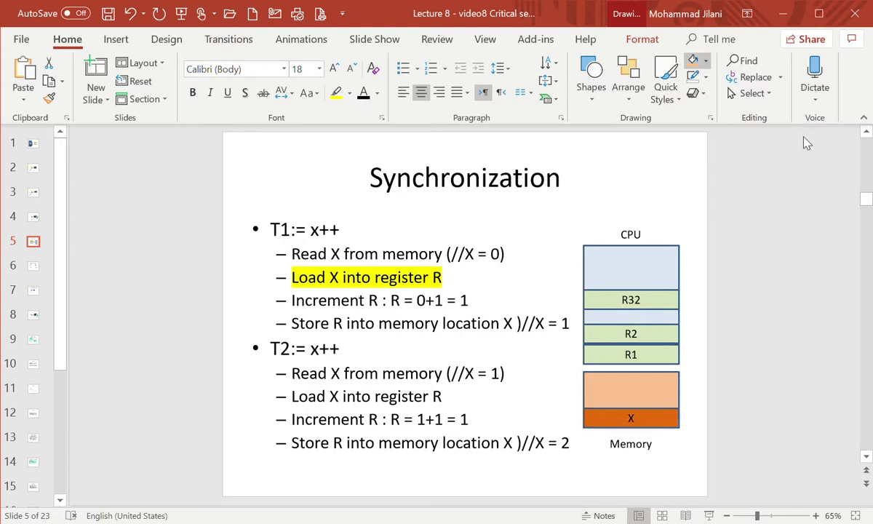
left_click(688, 357)
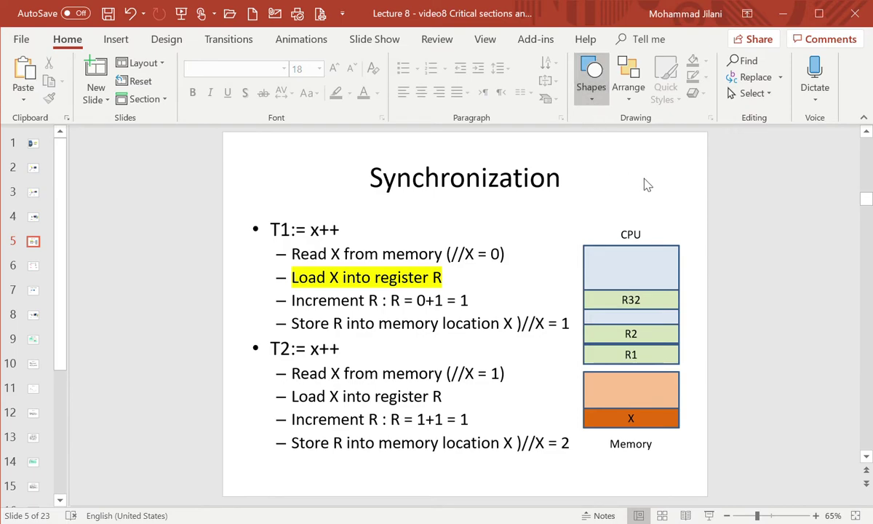
left_click_drag(586, 408, 689, 339)
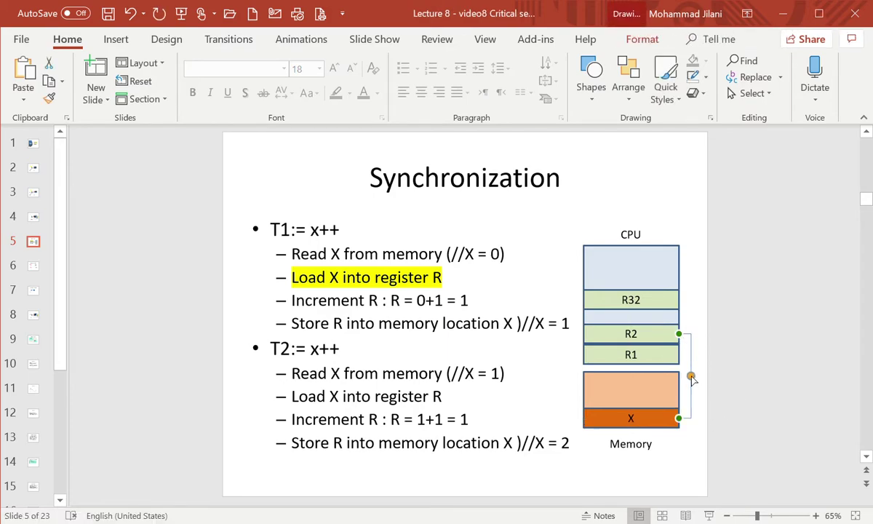
Undo a bend adjustment so the X-to-R2 elbow arrow keeps its original shape.
mouse_move(693, 378)
left_mouse_down()
mouse_move(635, 376)
mouse_move(688, 379)
left_mouse_up()
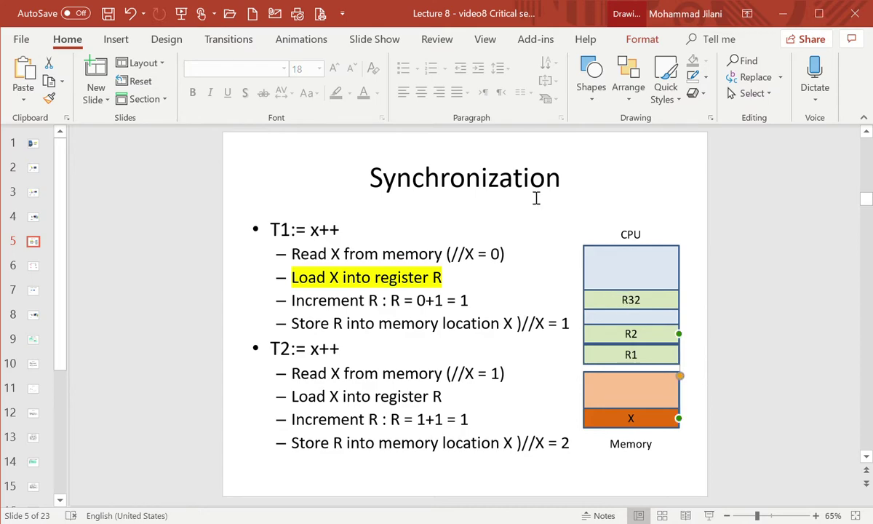
left_click(129, 15)
left_click(131, 16)
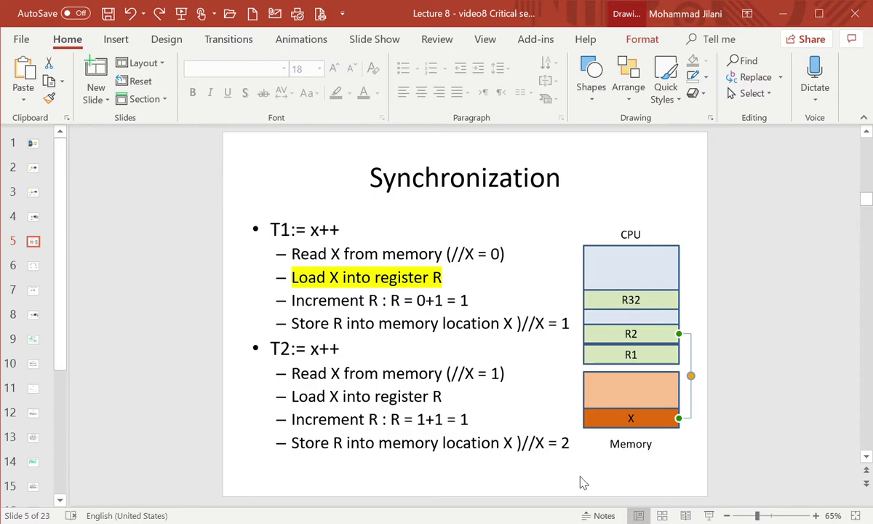
left_click(646, 482)
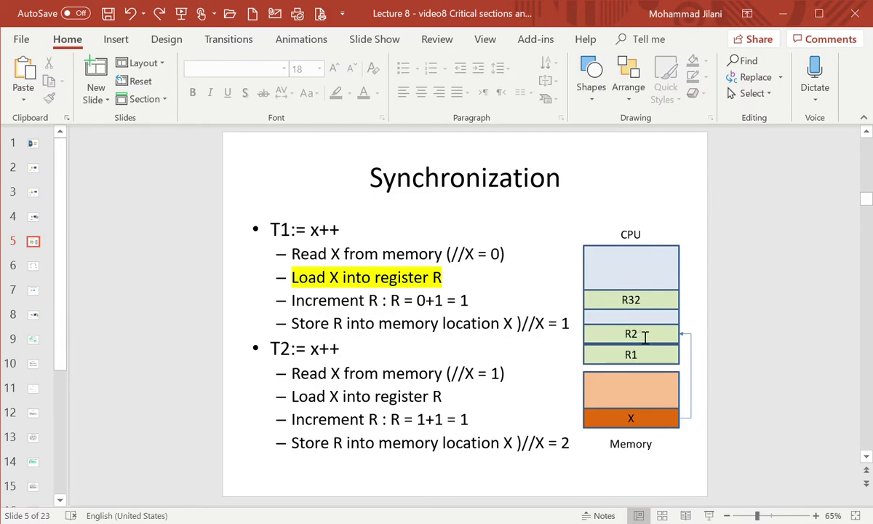
Append '=0' to the X box and '=0+1 = 1' to register R2.
left_click(636, 420)
type("=0")
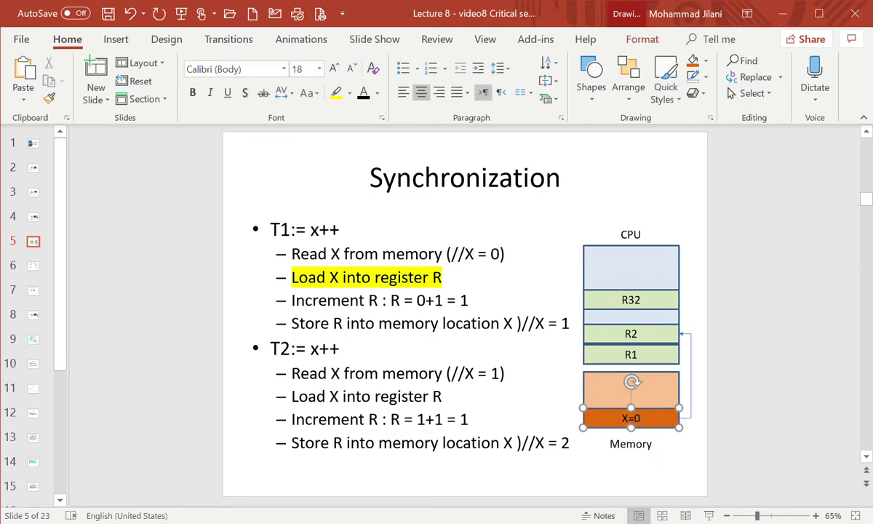
left_click(652, 339)
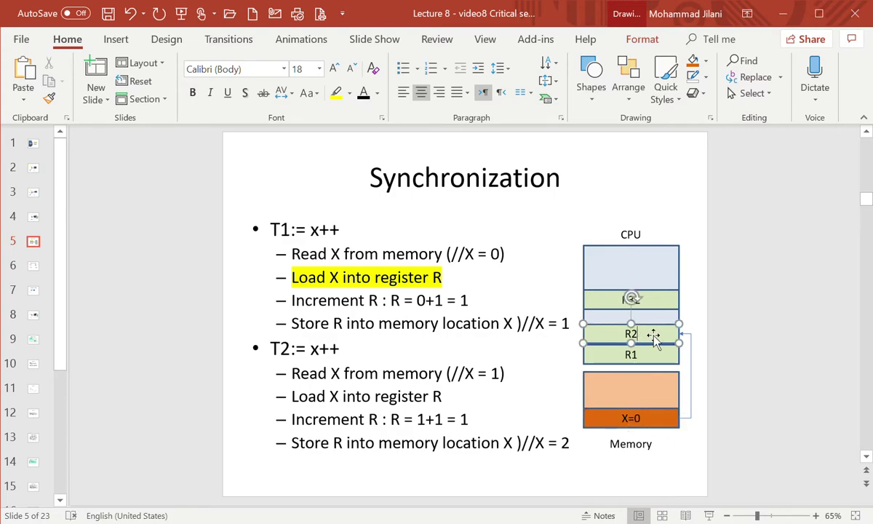
type("=0+1")
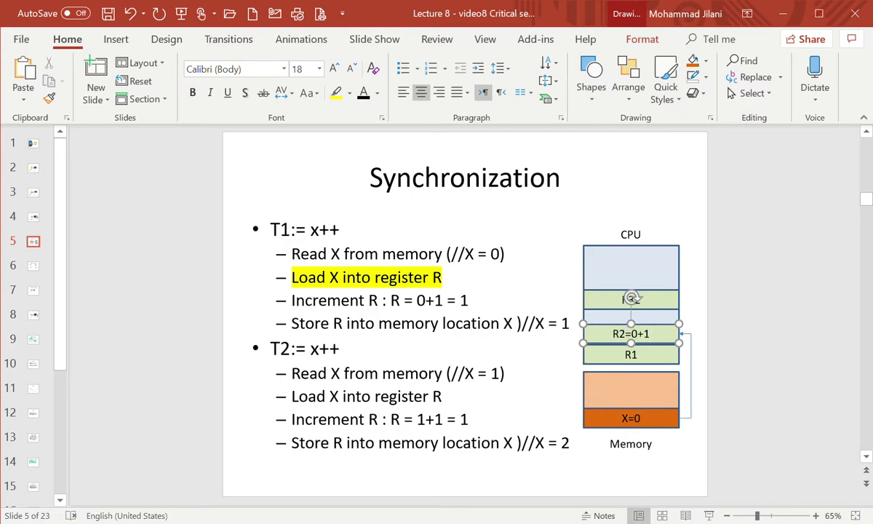
type(" = 1")
left_click(703, 316)
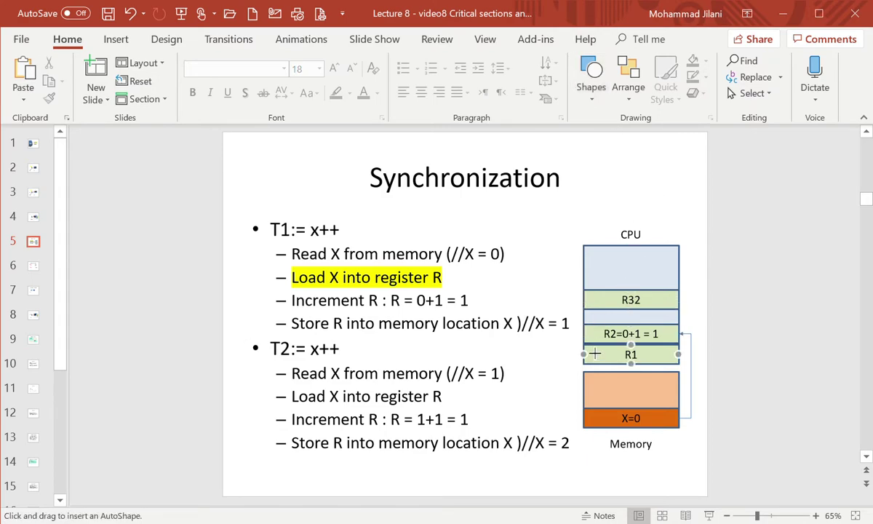
Connect R2's left side down to the memory box and update its text to X=0→ 1.
left_click_drag(585, 335, 583, 418)
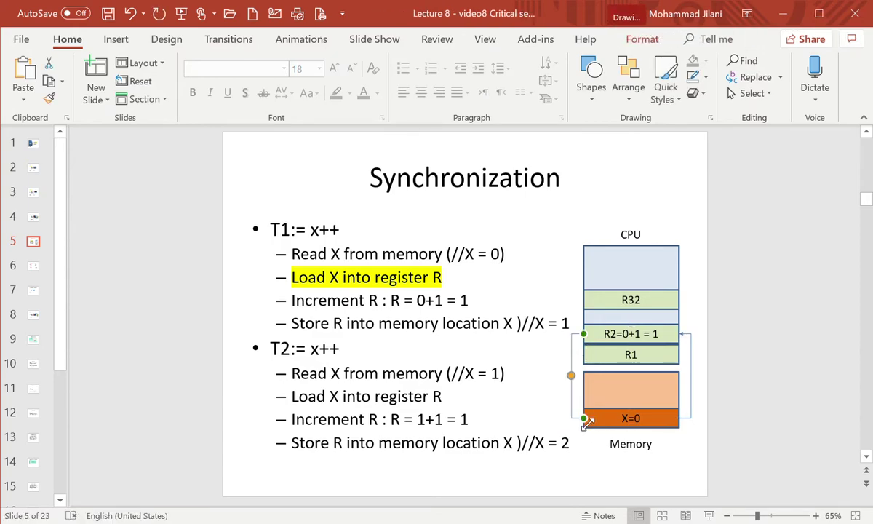
left_click(733, 358)
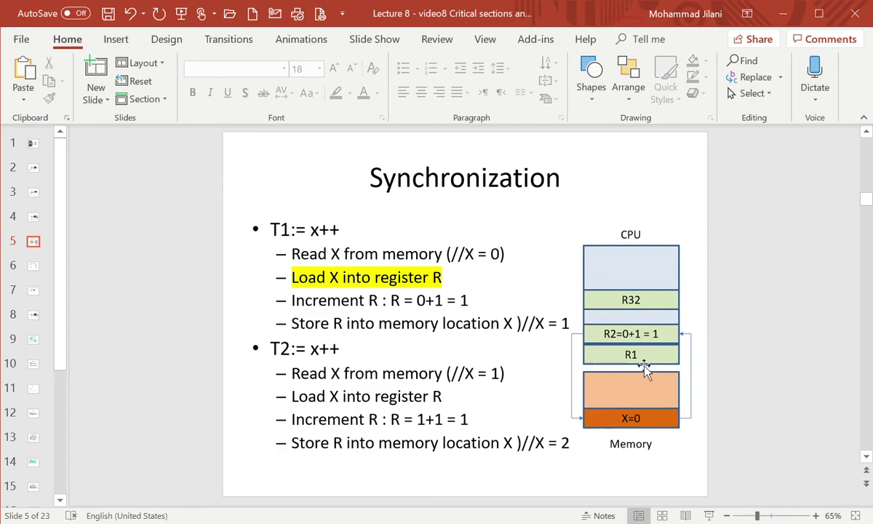
left_click(647, 425)
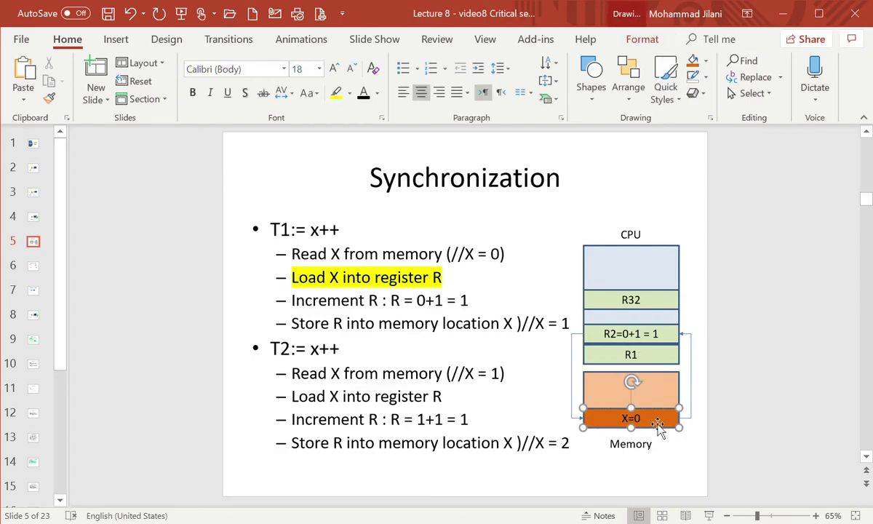
type("--> 1")
left_click(698, 396)
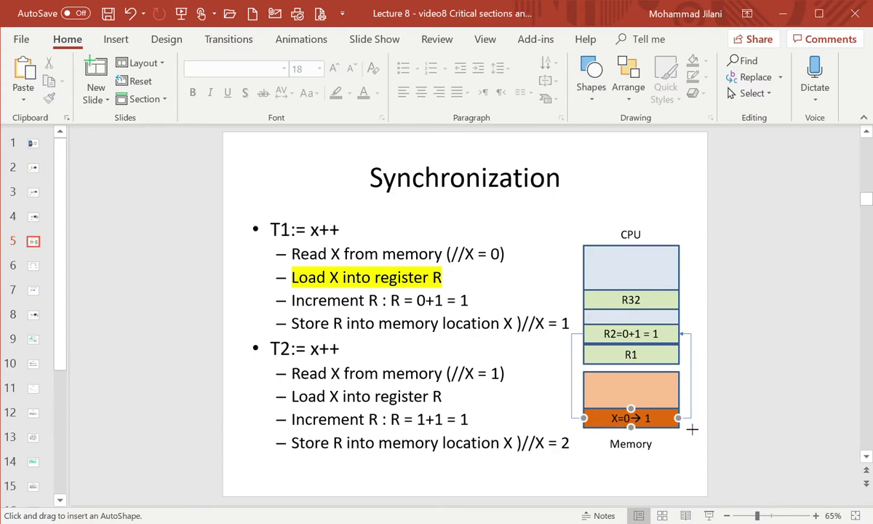
Draw a connector from the memory box up to R32, undoing a bend adjustment.
mouse_move(678, 418)
left_mouse_down()
mouse_move(712, 425)
mouse_move(702, 304)
mouse_move(686, 276)
mouse_move(712, 279)
mouse_move(677, 259)
mouse_move(630, 253)
mouse_move(673, 269)
mouse_move(692, 288)
mouse_move(690, 311)
mouse_move(684, 303)
left_mouse_up()
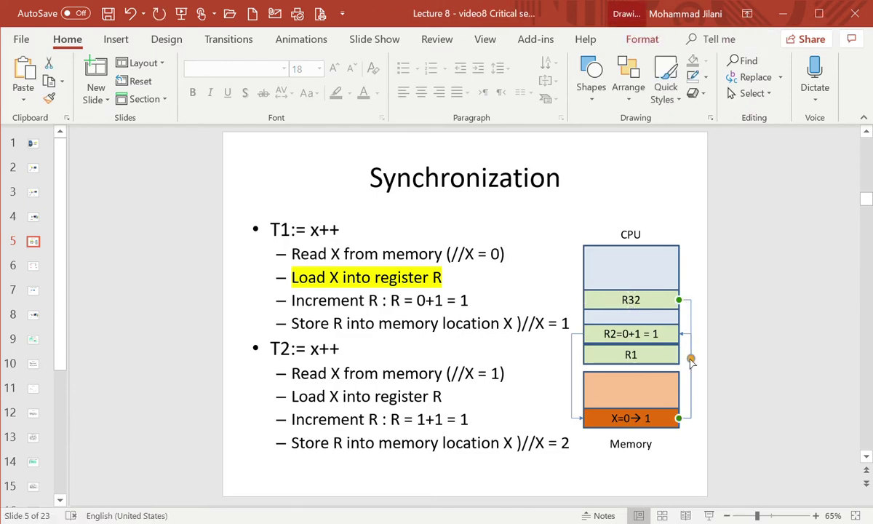
left_click_drag(691, 362, 699, 365)
left_click(131, 15)
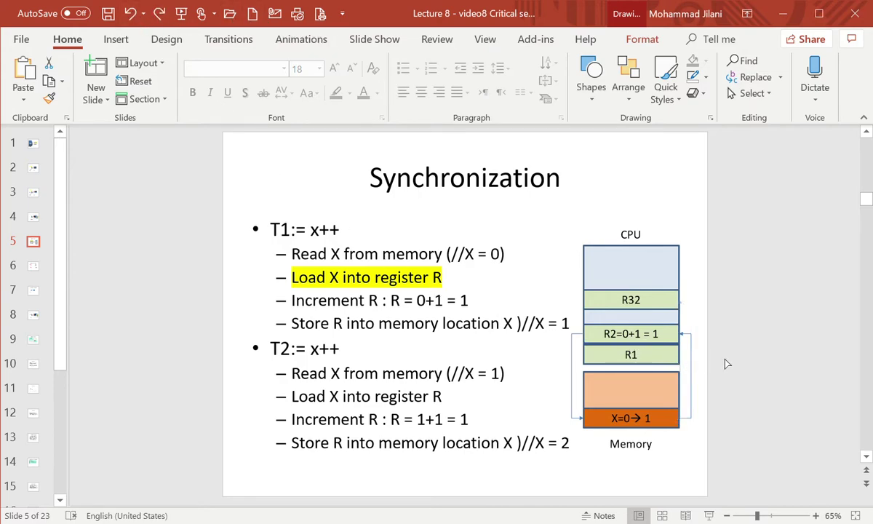
key("ctrl+y")
left_click(131, 14)
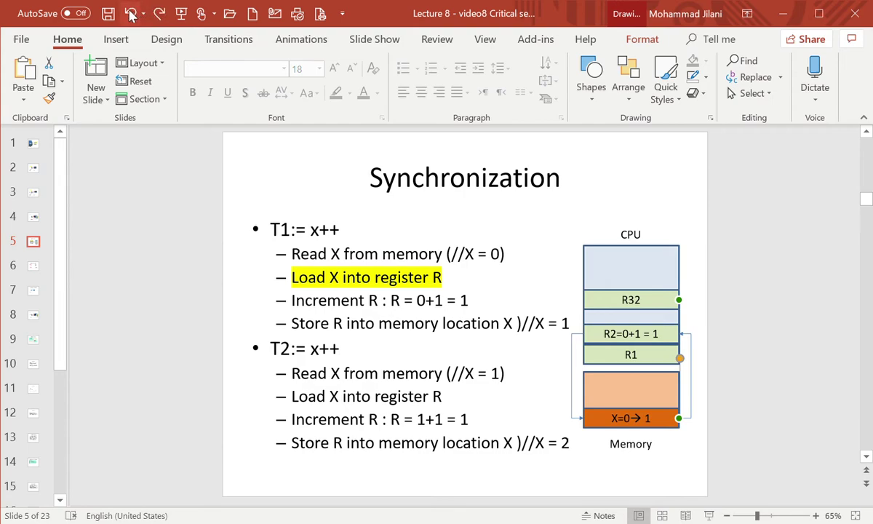
left_click(131, 14)
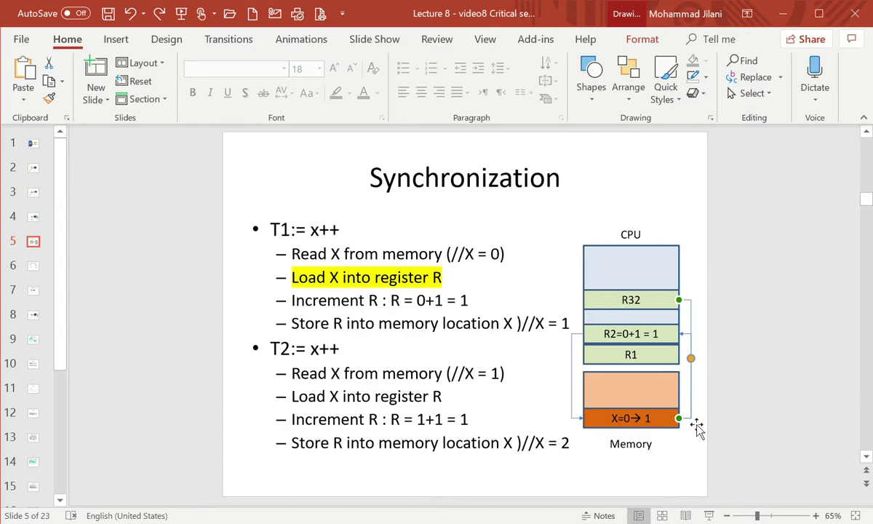
Route the connector out along the right side and attach its bottom to the X=0→1 box's right edge.
left_click_drag(699, 408, 708, 405)
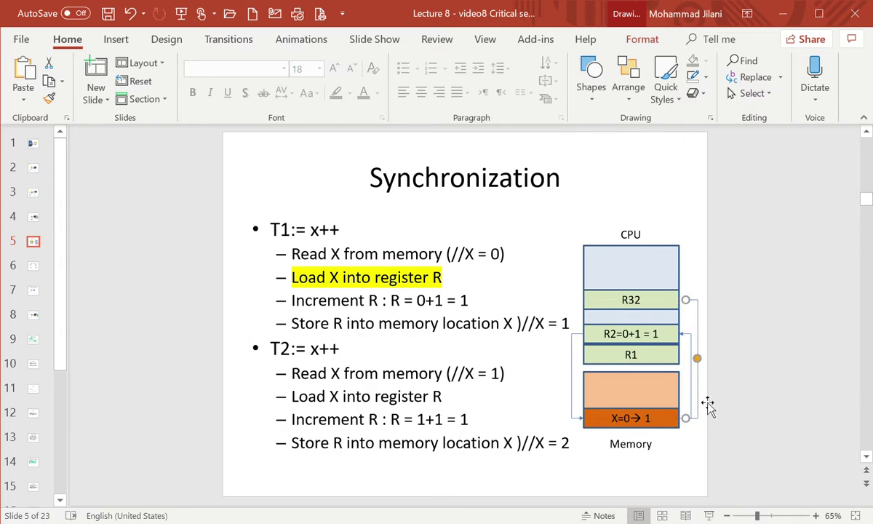
left_click(708, 404)
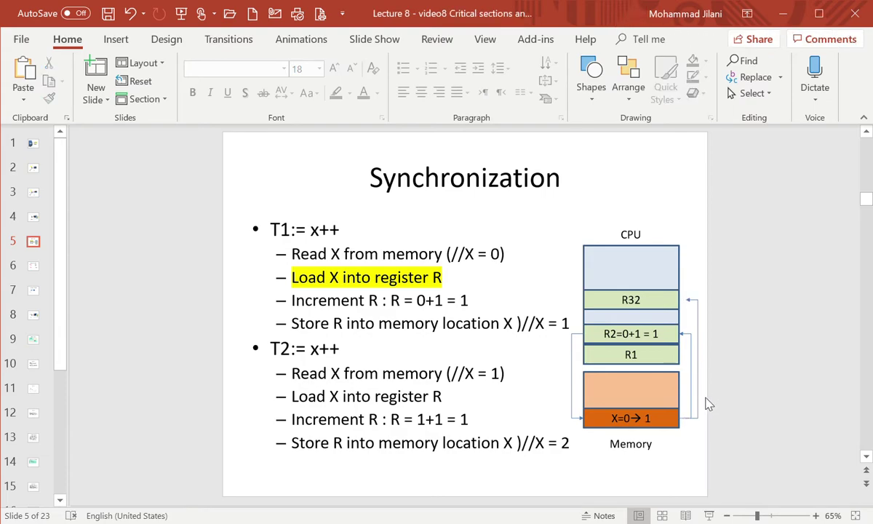
left_click(706, 405)
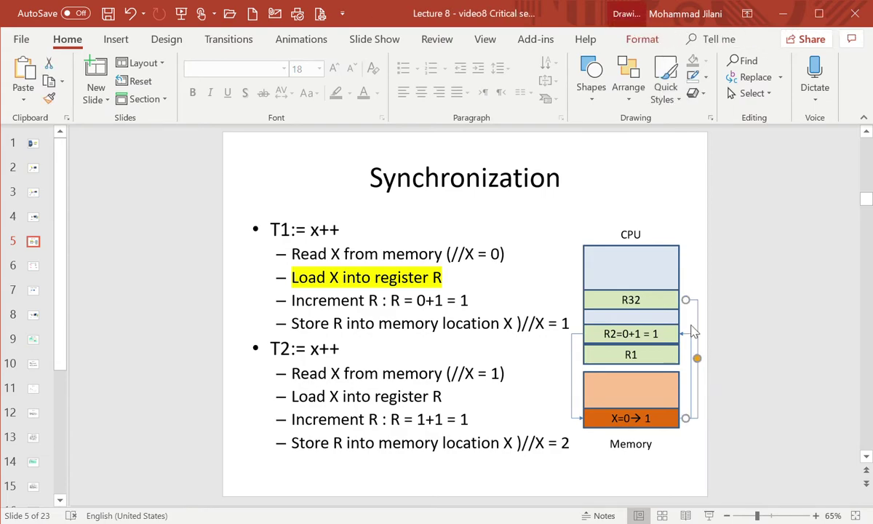
left_click_drag(695, 313, 712, 311)
left_click_drag(694, 359, 705, 375)
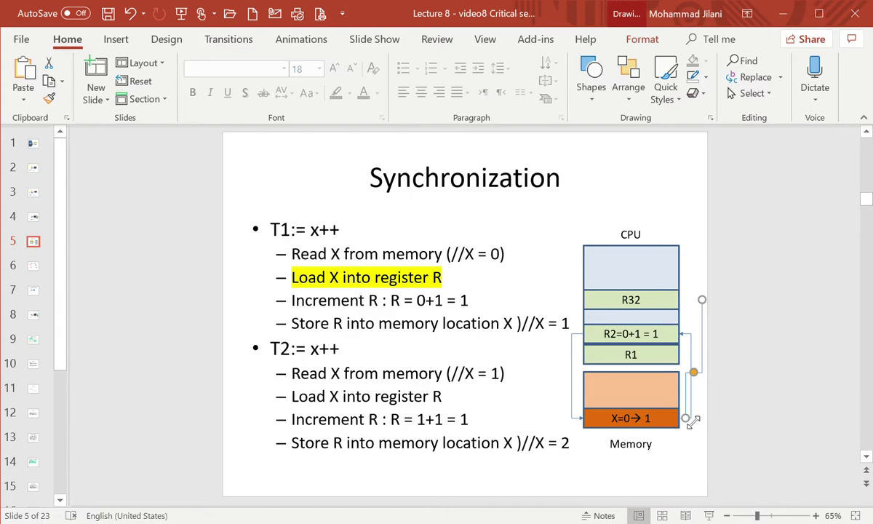
mouse_move(693, 421)
left_mouse_down()
mouse_move(694, 428)
mouse_move(685, 419)
left_mouse_up()
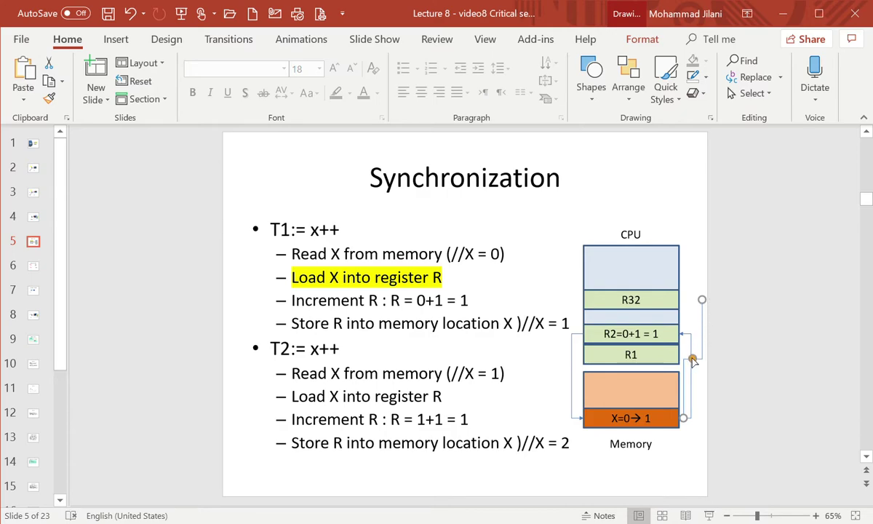
left_click_drag(693, 360, 688, 304)
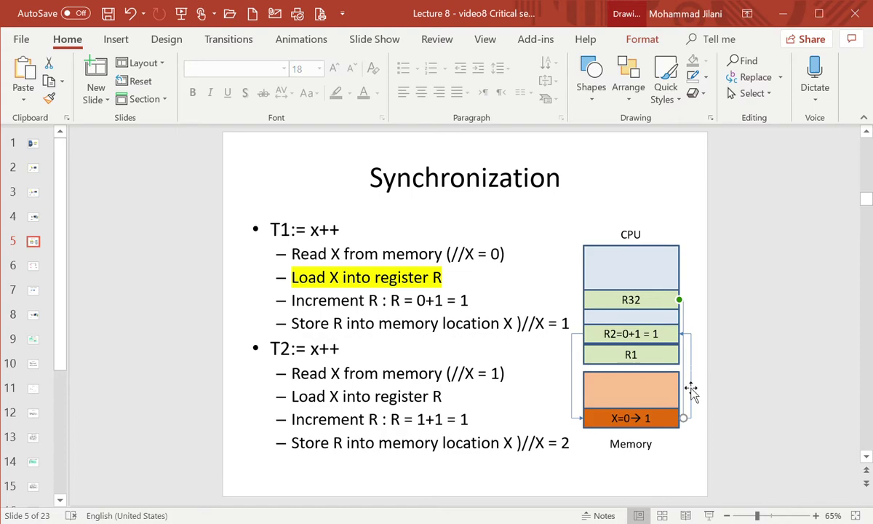
mouse_move(687, 420)
left_mouse_down()
mouse_move(693, 430)
mouse_move(679, 420)
left_mouse_up()
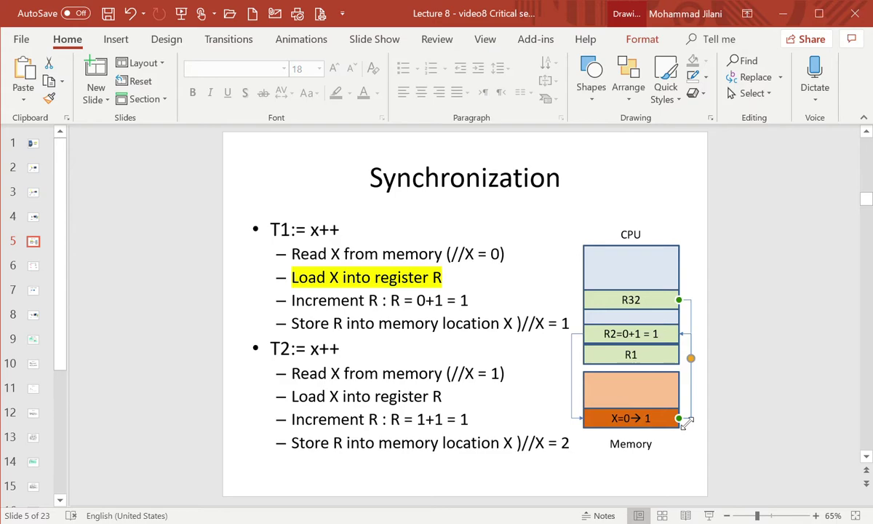
left_click(728, 412)
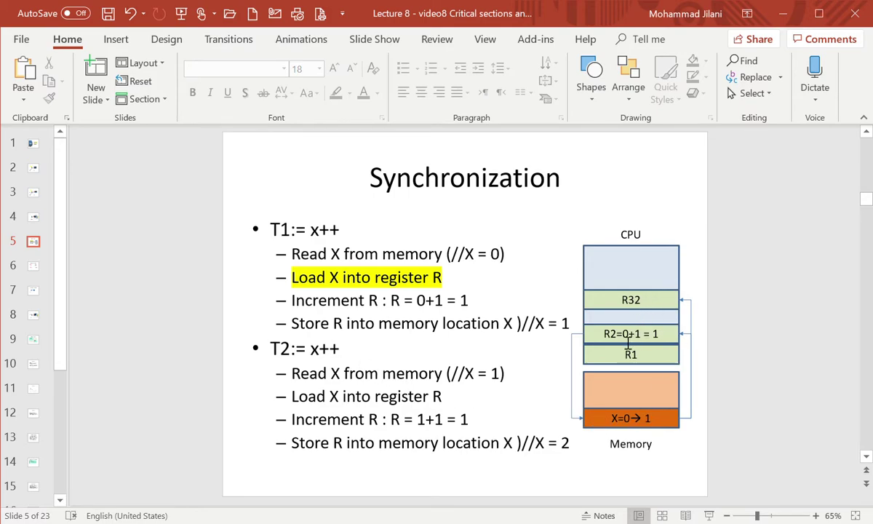
Append ' =1+1=2' to the R32 register box so it reads R32 =1+1=2.
left_click(643, 306)
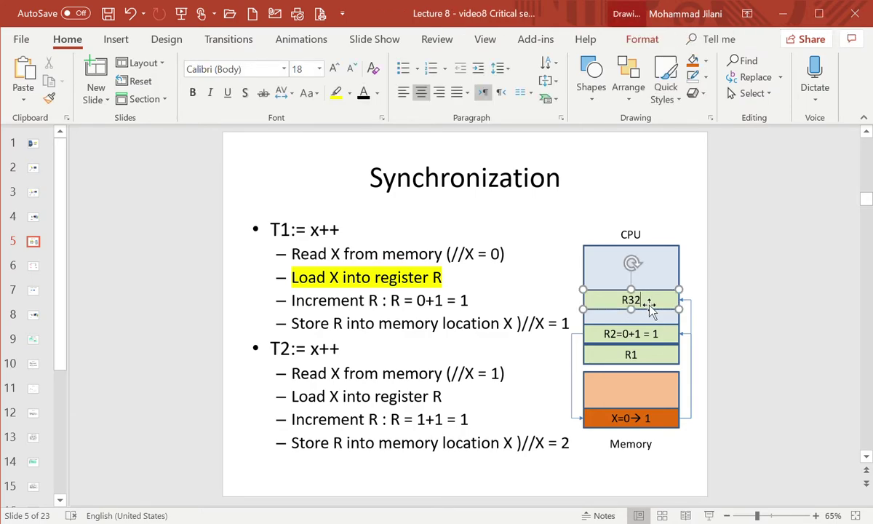
type("=1")
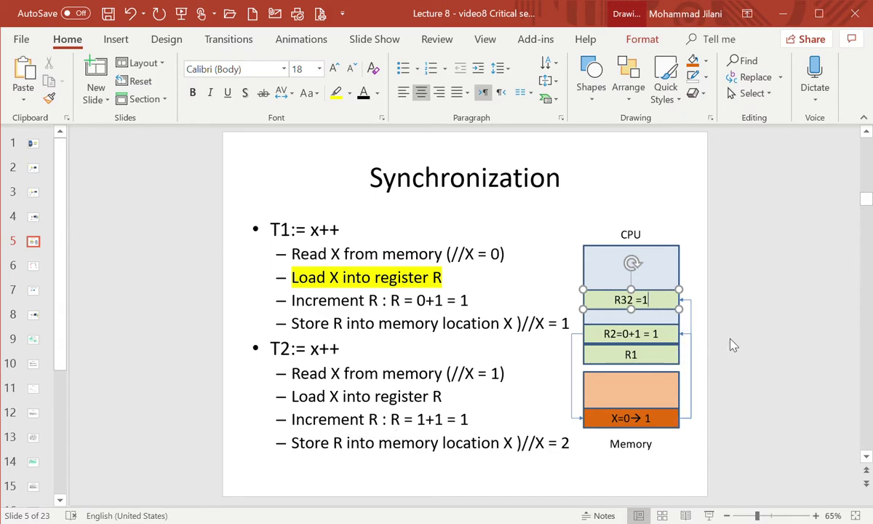
type("+1=2")
left_click(632, 148)
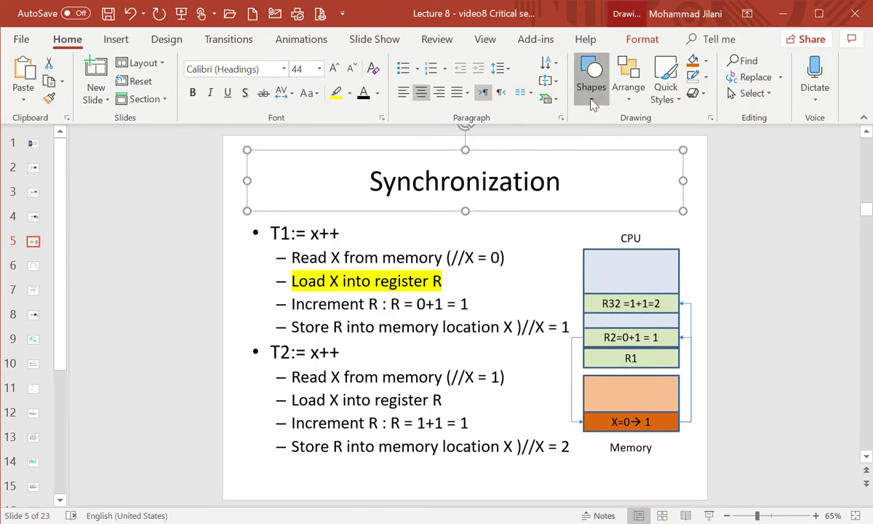
Draw an elbow arrow connector from R32 down the left side into the memory box.
left_click(645, 185)
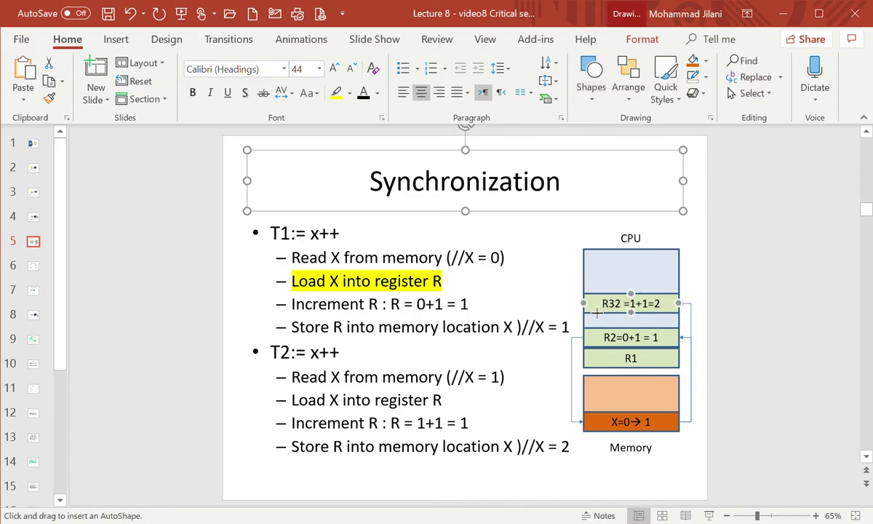
left_click_drag(559, 294, 634, 440)
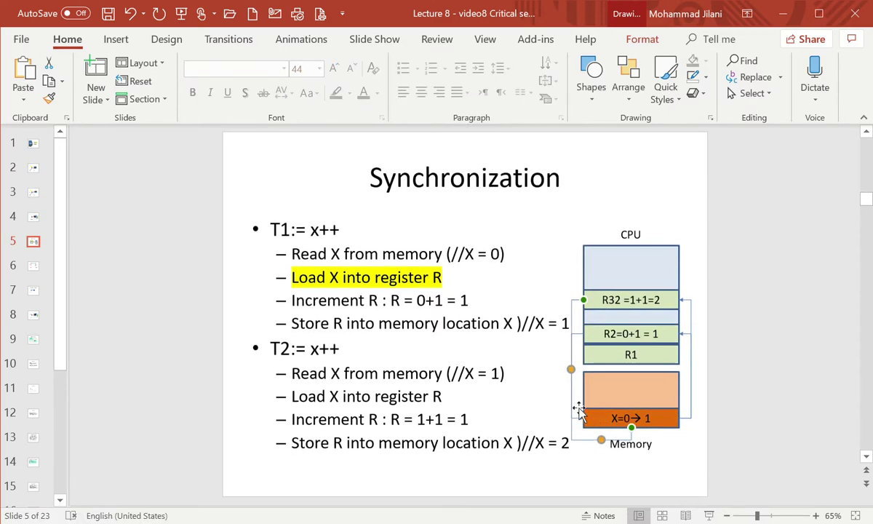
mouse_move(571, 370)
left_mouse_down()
mouse_move(539, 357)
mouse_move(537, 364)
mouse_move(568, 371)
left_mouse_up()
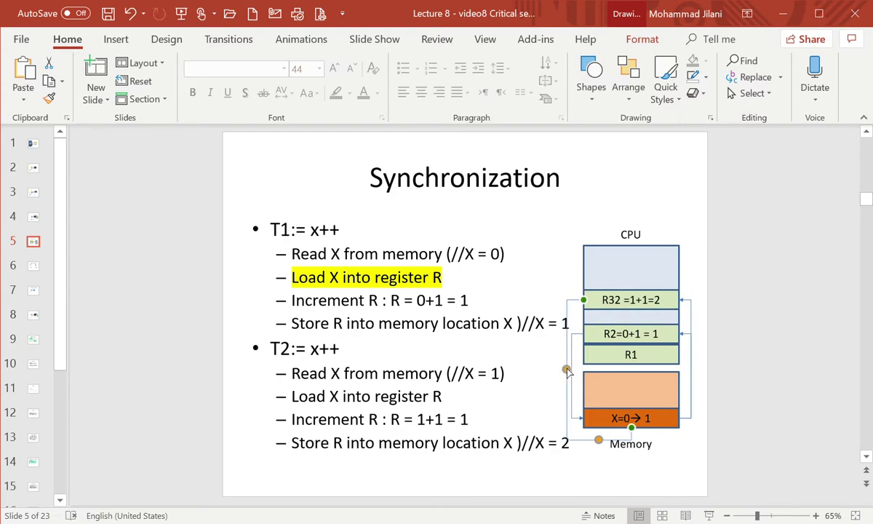
Reattach the right-side connector's top end to R32's top and shift its vertical segment right.
left_click(696, 390)
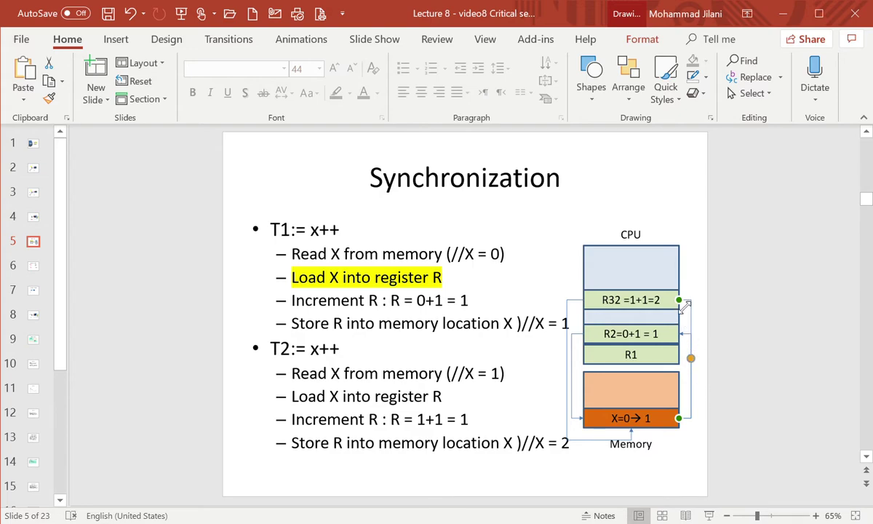
left_click_drag(684, 307, 646, 299)
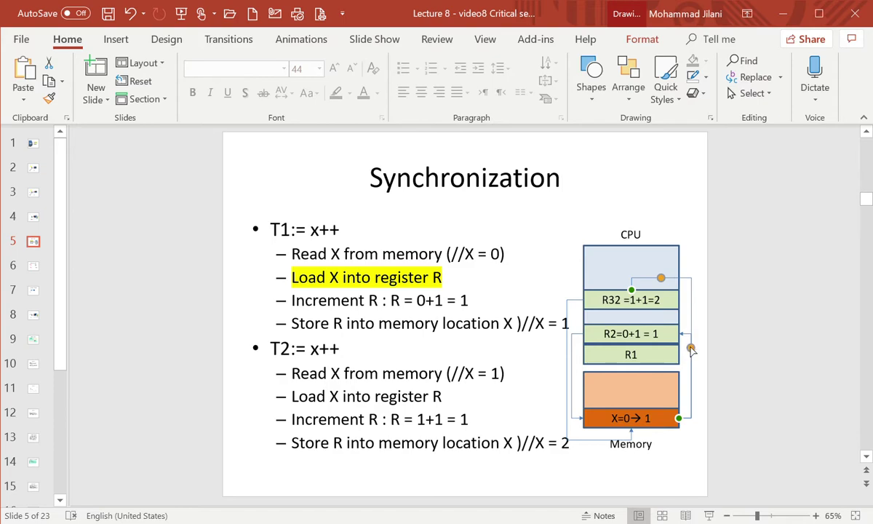
left_click_drag(691, 349, 700, 352)
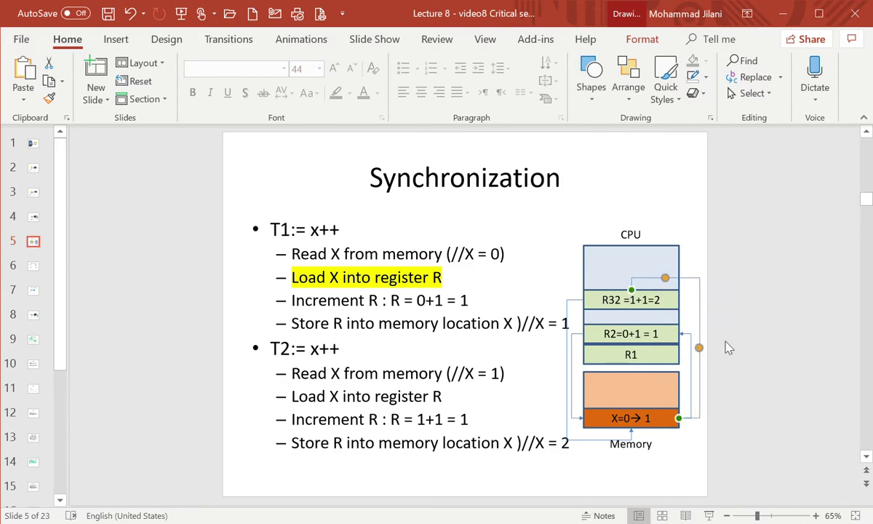
left_click(728, 348)
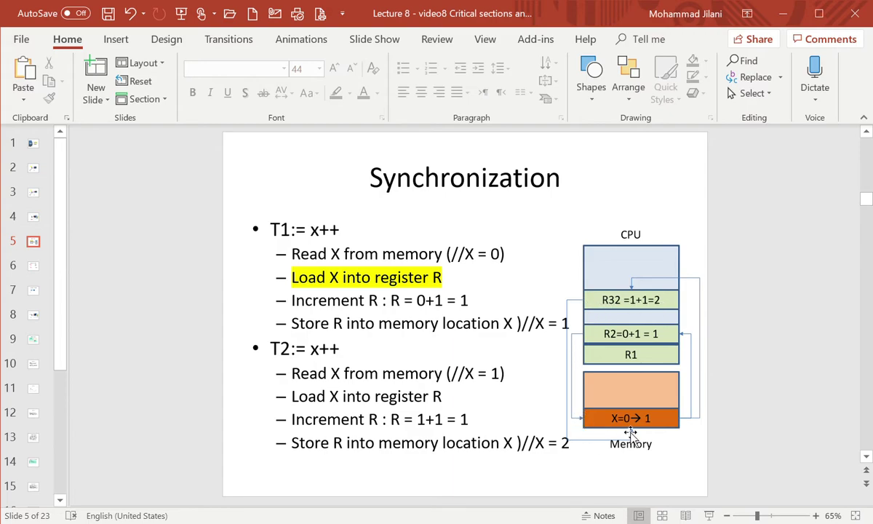
Add the line X =1 → 2 beneath X=0→1 in the orange memory box and nudge it up.
left_click(670, 426)
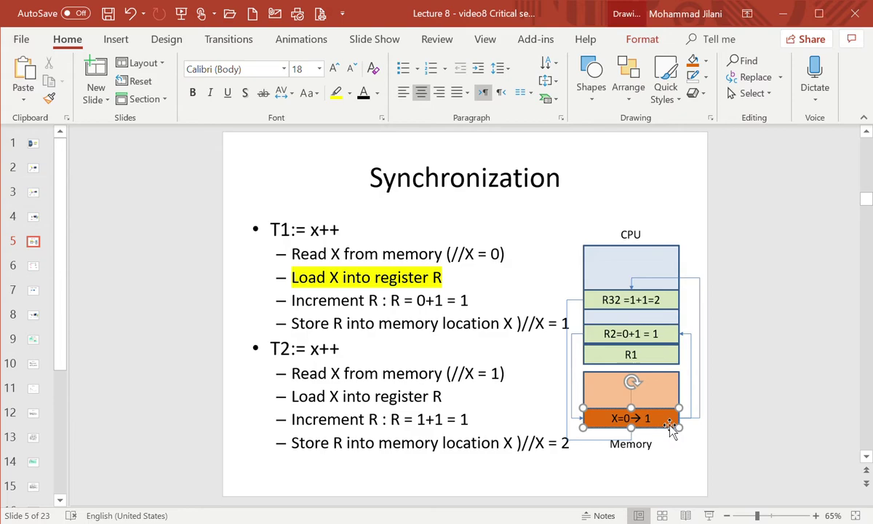
key("ctrl+z")
type("1")
key("BackSpace")
type("2")
left_click_drag(644, 417, 640, 404)
left_click(724, 426)
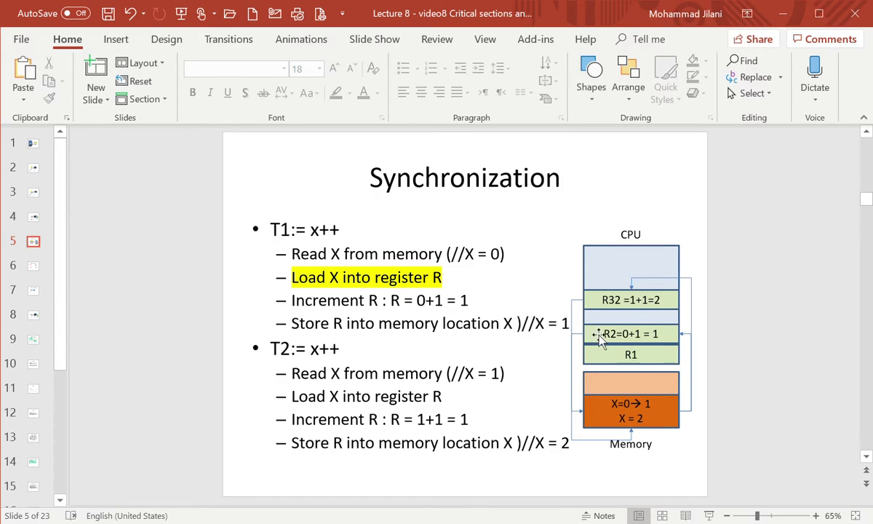
left_click(635, 426)
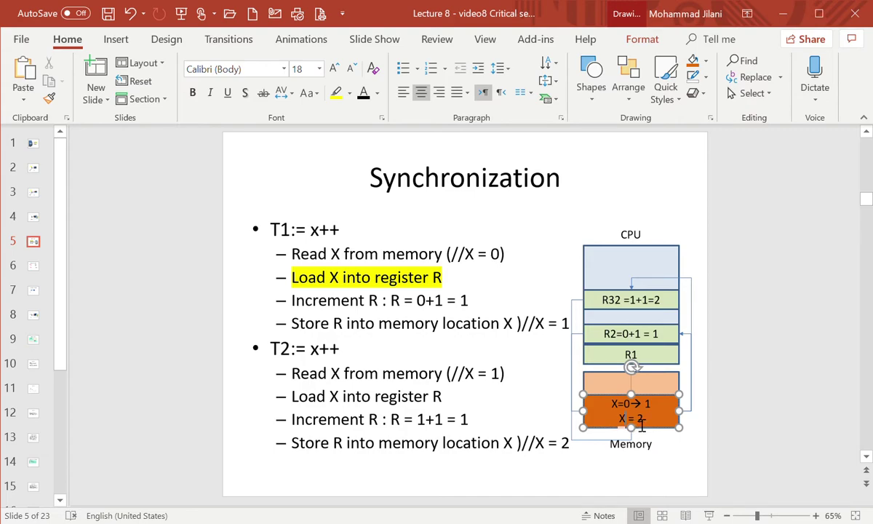
type("= 1-->")
key("Delete")
key("Delete")
left_click(175, 376)
Move slide 6's T1/T2 box to the left margin, then return to slide 5.
left_click(35, 267)
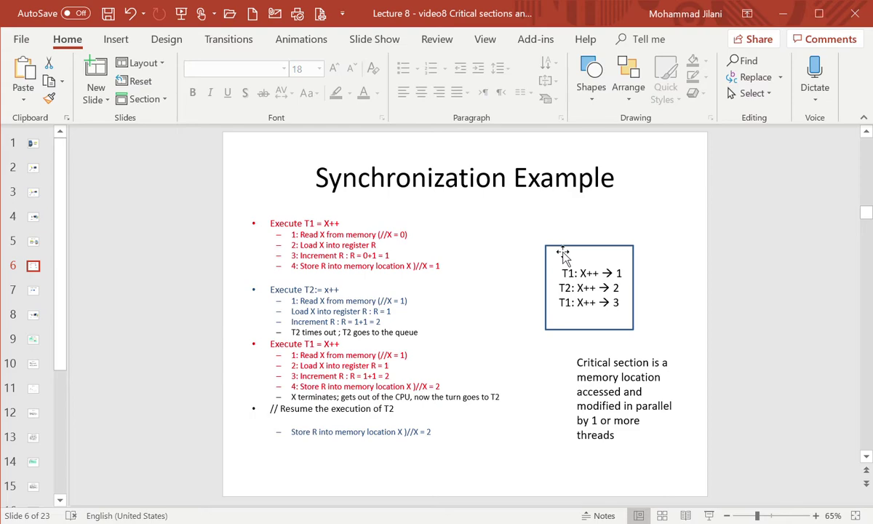
left_click_drag(562, 253, 130, 306)
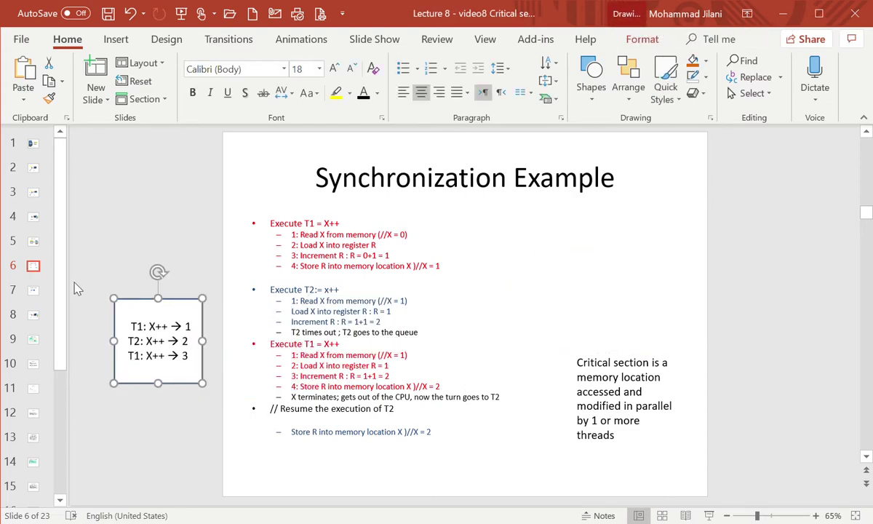
left_click(33, 242)
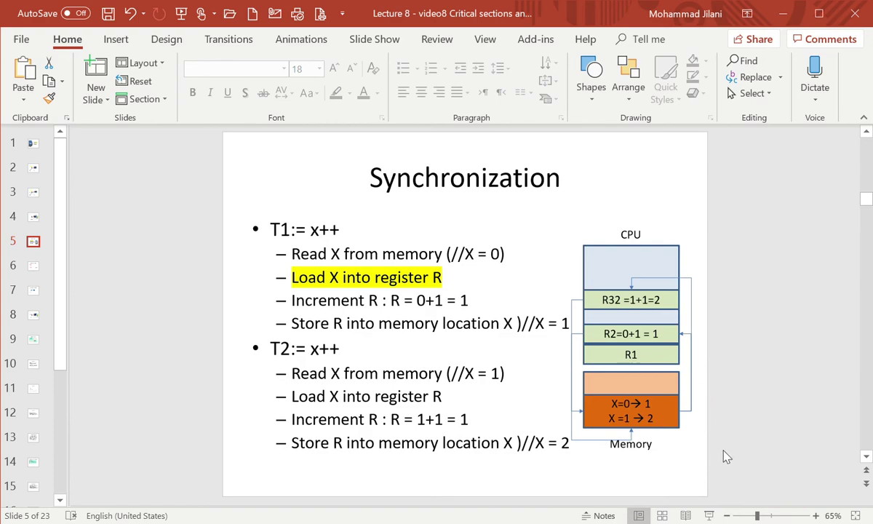
Paste the CPU-memory diagram from slide 5 onto slide 6 and nudge it upward.
mouse_move(723, 452)
left_mouse_down()
mouse_move(658, 241)
mouse_move(595, 184)
mouse_move(558, 197)
mouse_move(561, 219)
left_mouse_up()
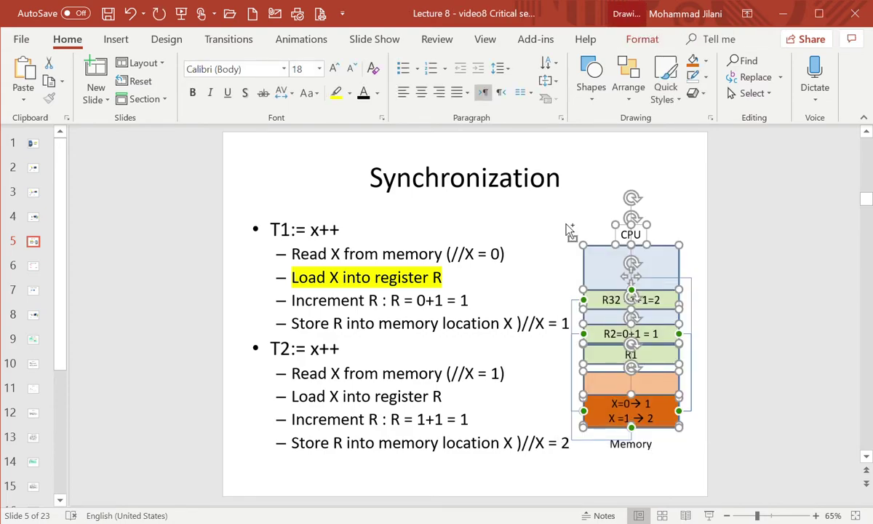
left_click(33, 264)
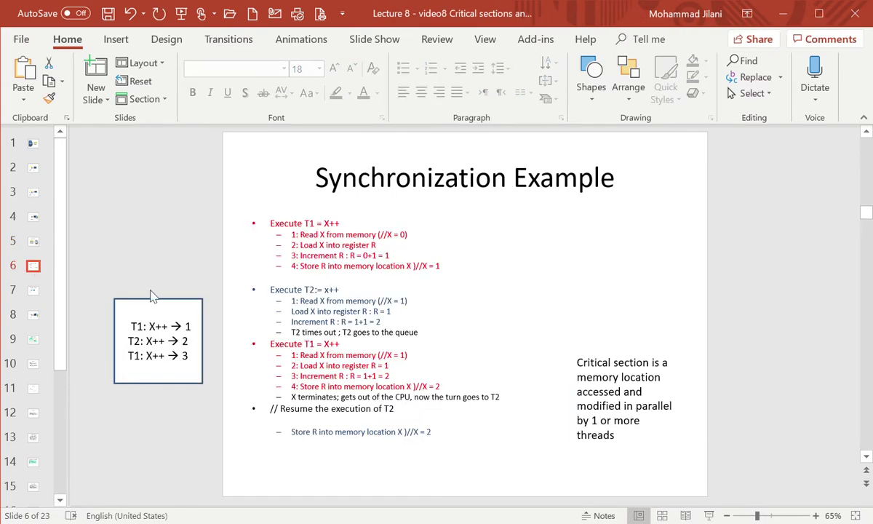
left_click(604, 284)
key("ctrl+v")
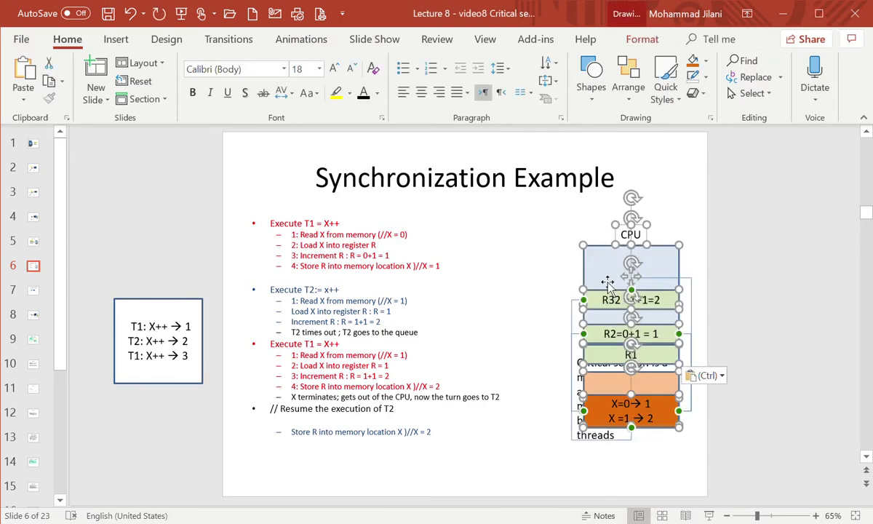
key("Up")
key("Up")
key("Up")
key("Up")
key("Up")
key("Up")
key("Up")
key("Up")
key("Up")
key("Up")
key("Up")
key("Up")
key("Up")
key("Up")
key("Up")
key("Up")
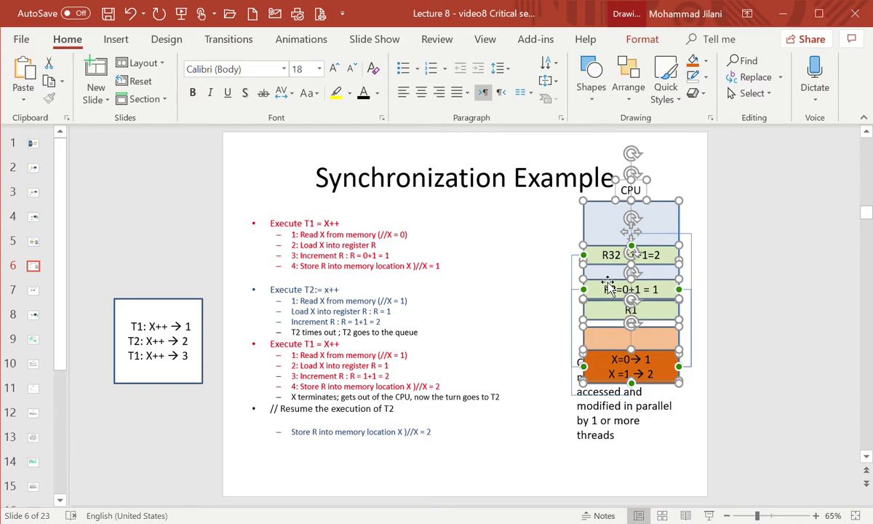
Move the critical section explanation text below the pasted diagram.
left_click(604, 404)
left_click_drag(678, 440, 692, 476)
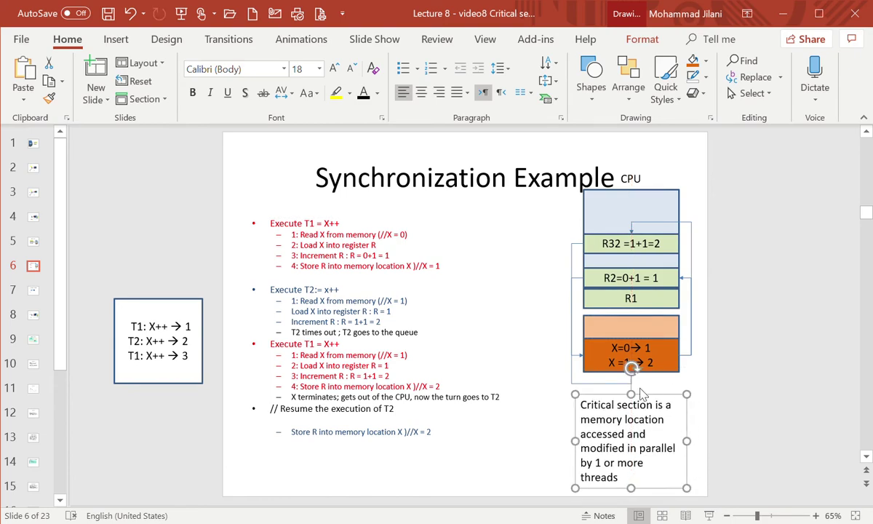
left_click(532, 395)
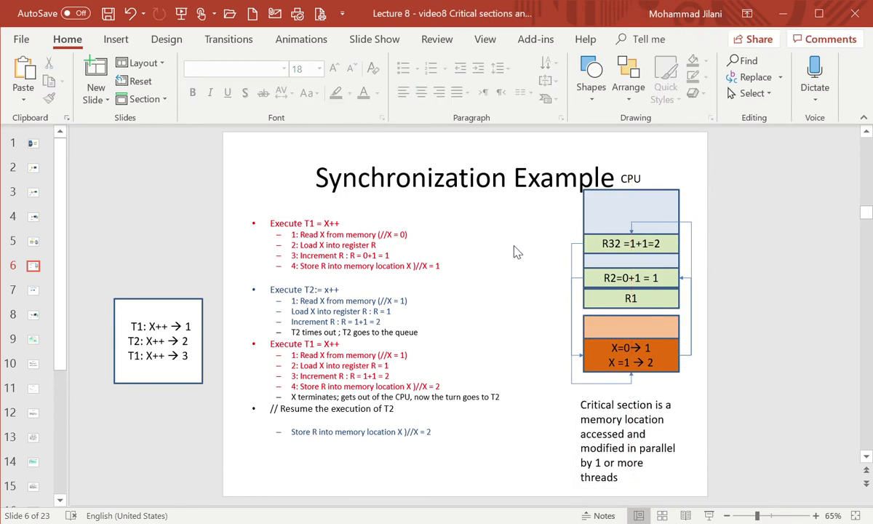
Shift the Synchronization Example title up and left and shorten its box.
left_click(435, 180)
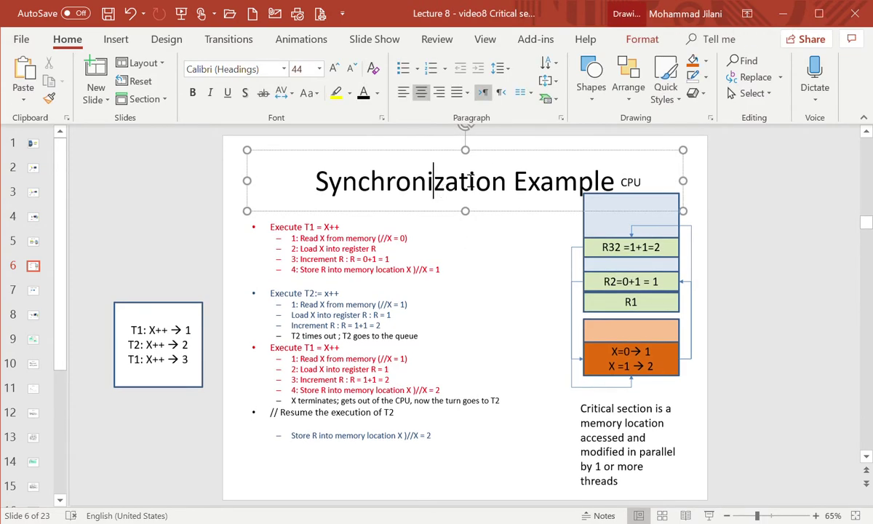
left_click_drag(495, 158, 467, 147)
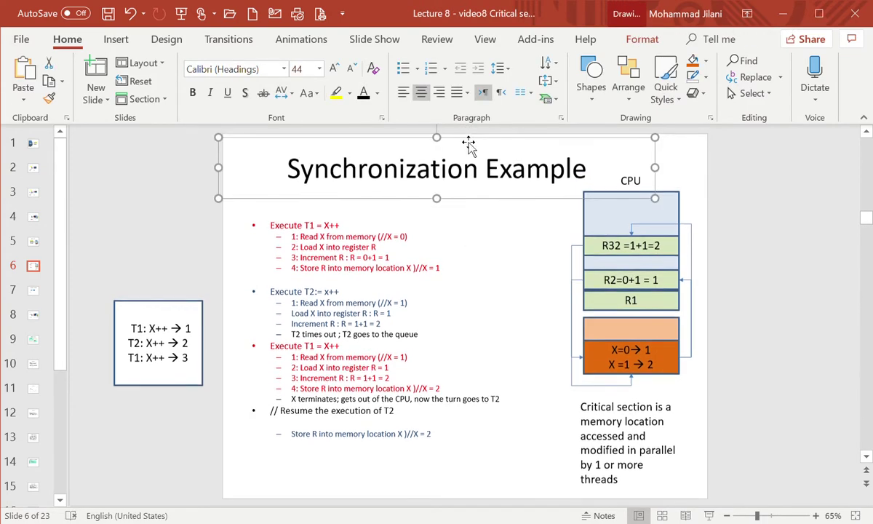
left_click_drag(441, 209, 445, 187)
left_click(504, 240)
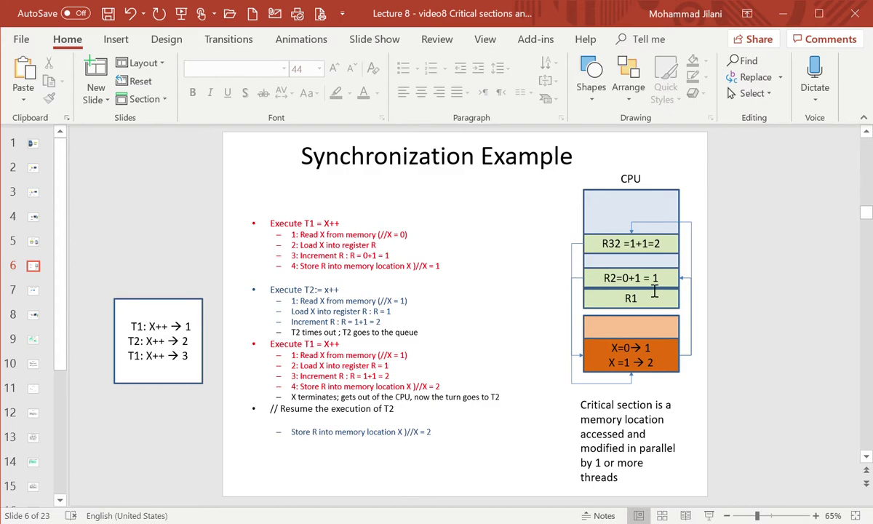
Highlight '2: Load X into register R' and 'Increment R : R = 1+1 = 2' in yellow.
left_click_drag(284, 245, 389, 252)
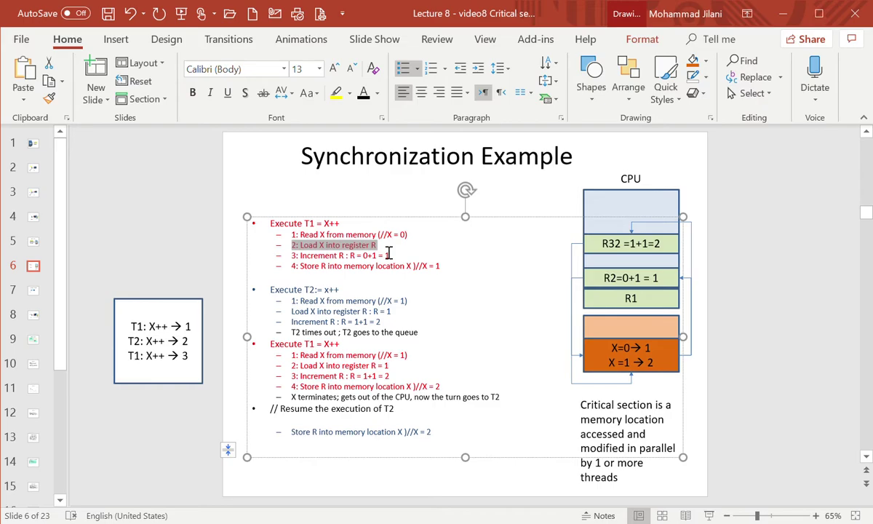
left_click(336, 94)
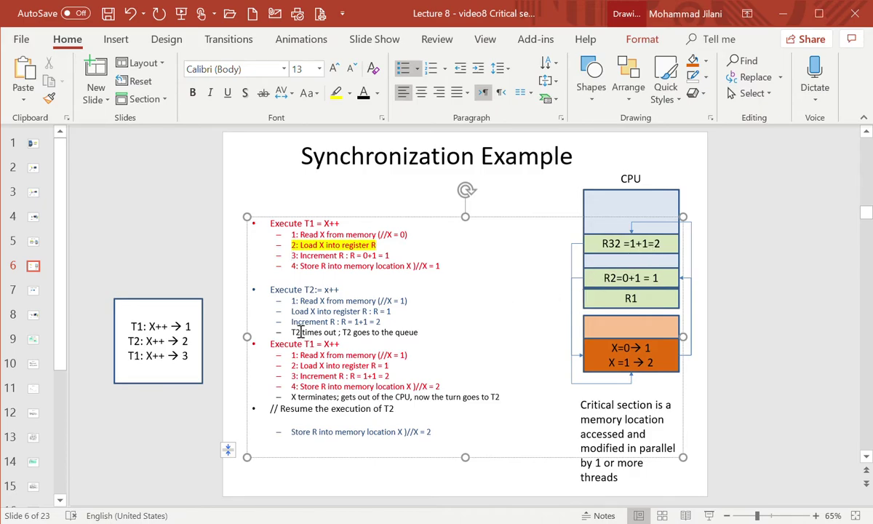
left_click_drag(292, 322, 381, 322)
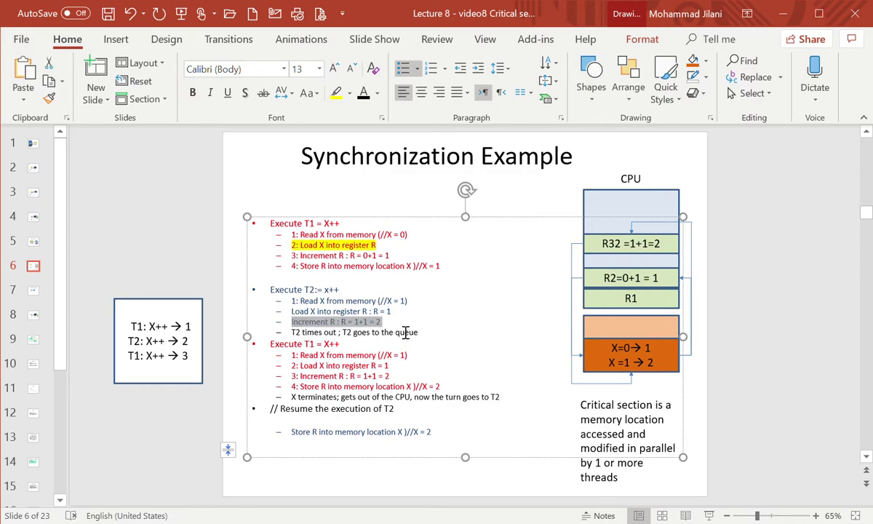
left_click(336, 93)
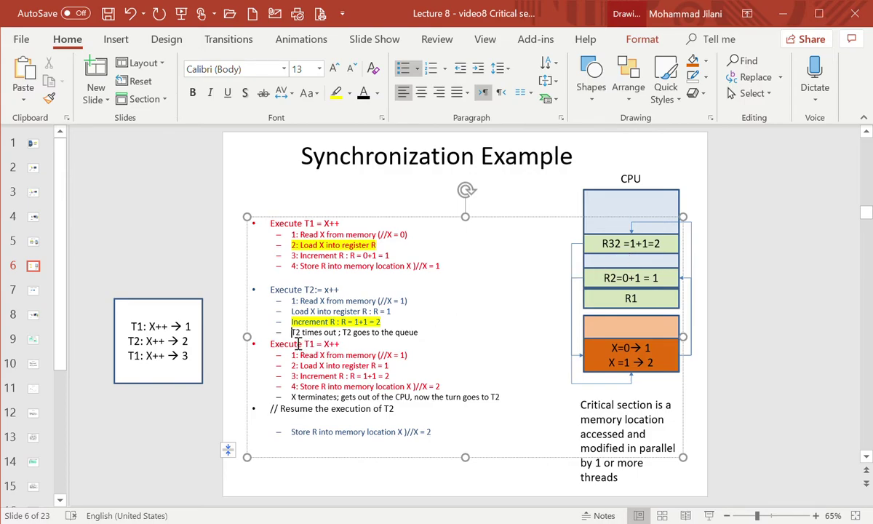
left_click_drag(293, 333, 424, 342)
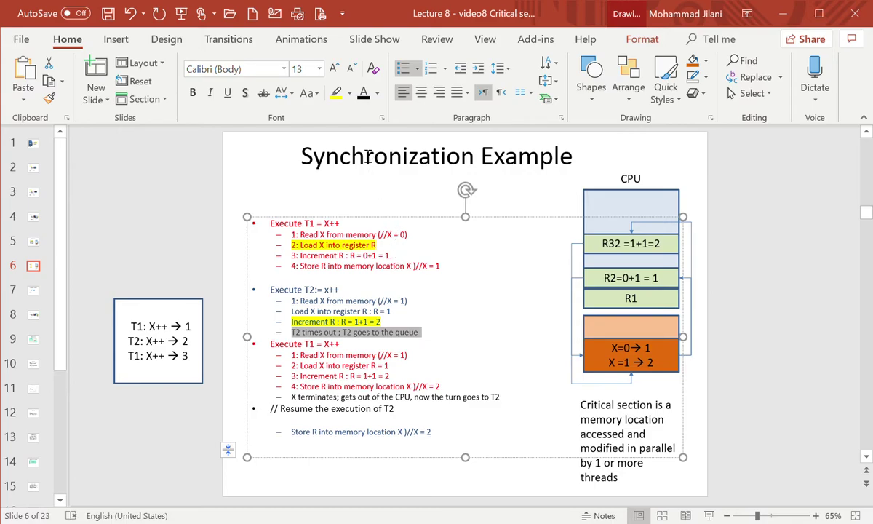
Give 'T2 times out ; T2 goes to the queue' a red highlight, bold text and 14 pt size.
left_click(336, 93)
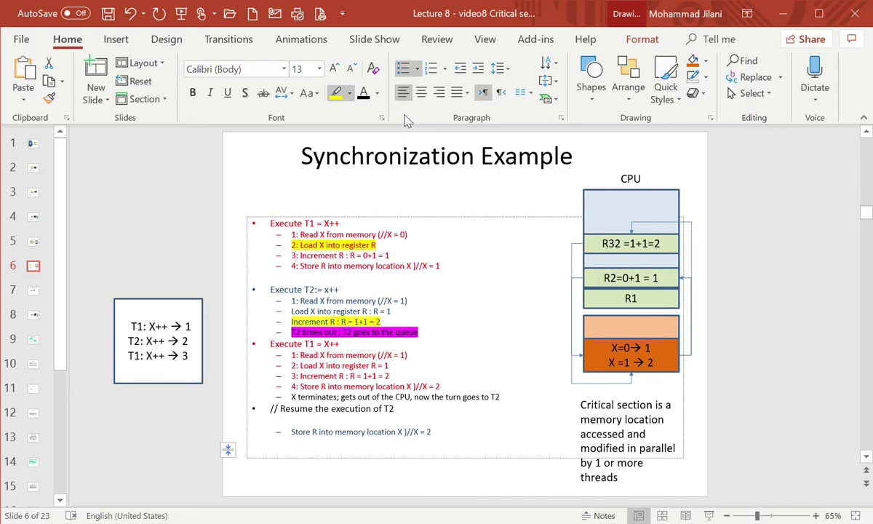
key("Escape")
key("Right")
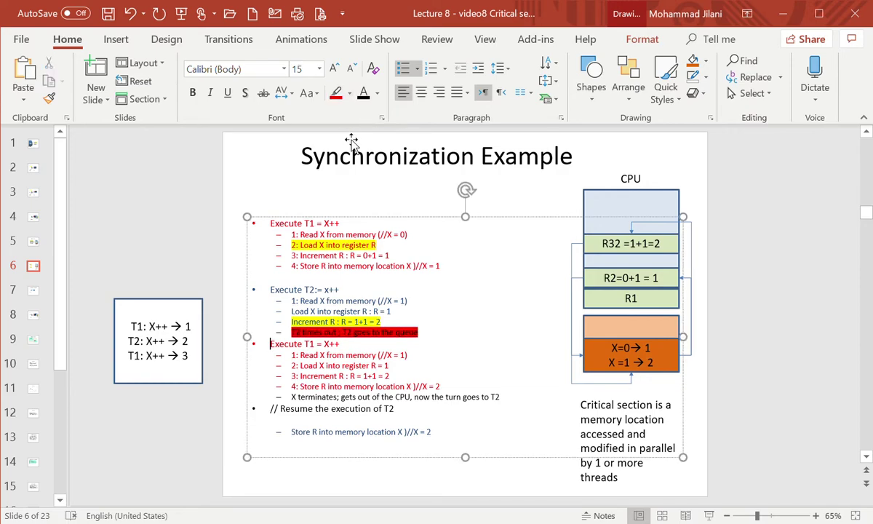
left_click(193, 93)
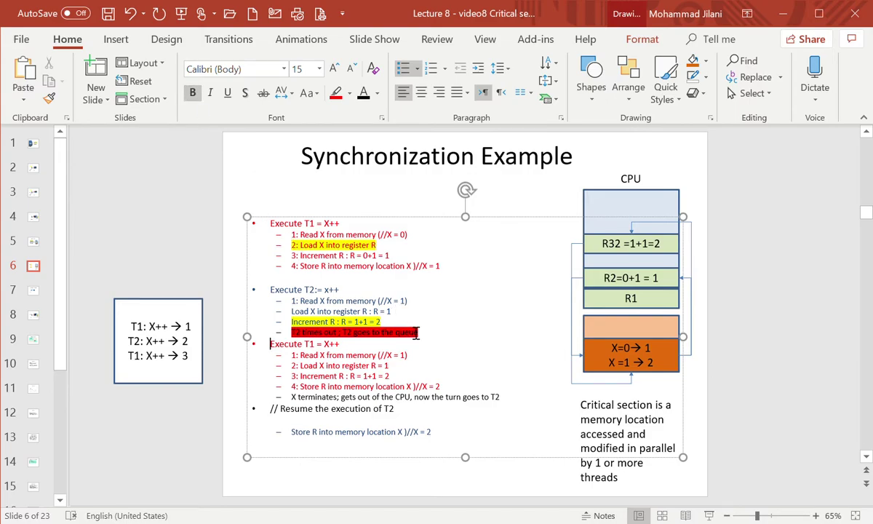
key("ctrl+b")
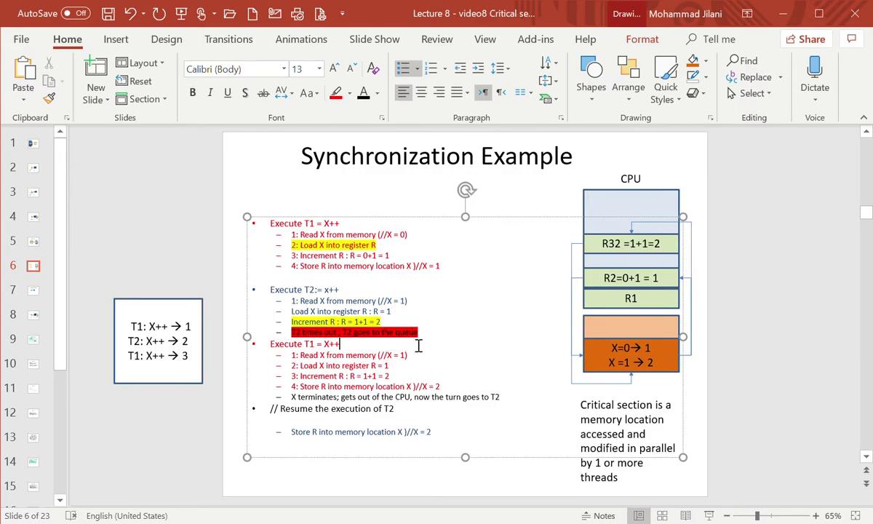
left_click_drag(418, 334, 268, 325)
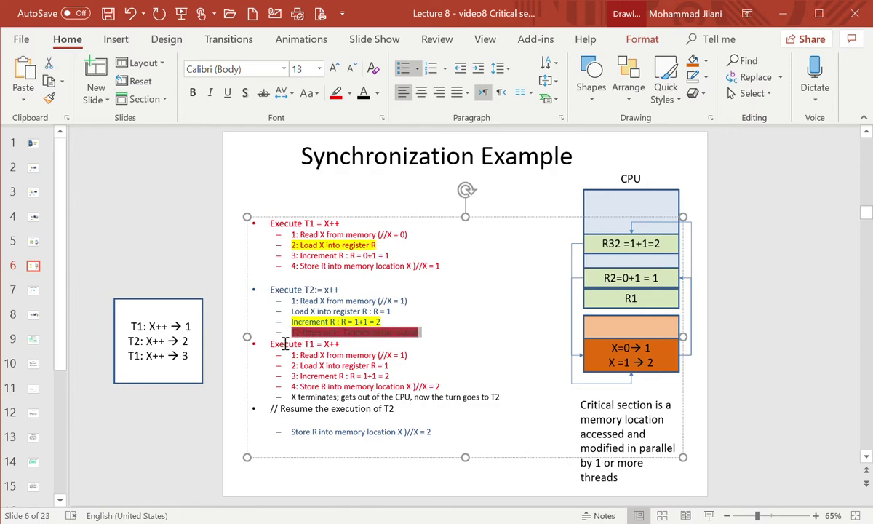
left_click(193, 92)
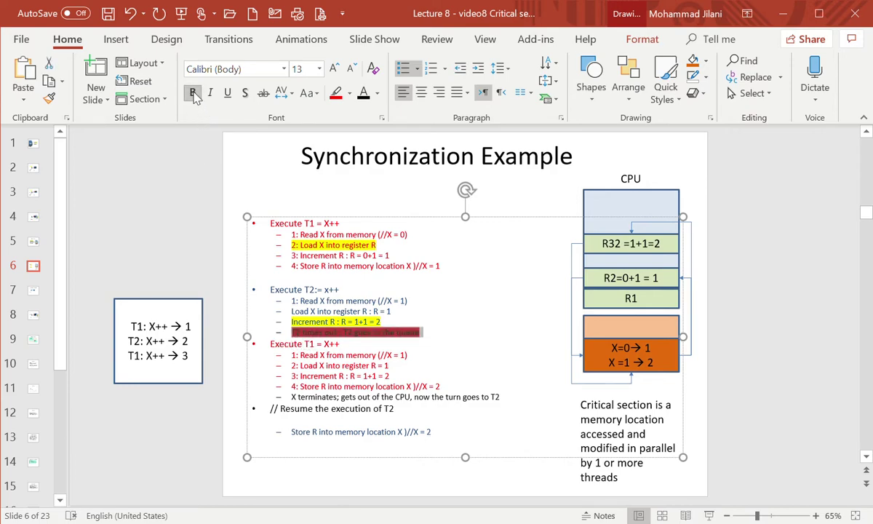
left_click(335, 69)
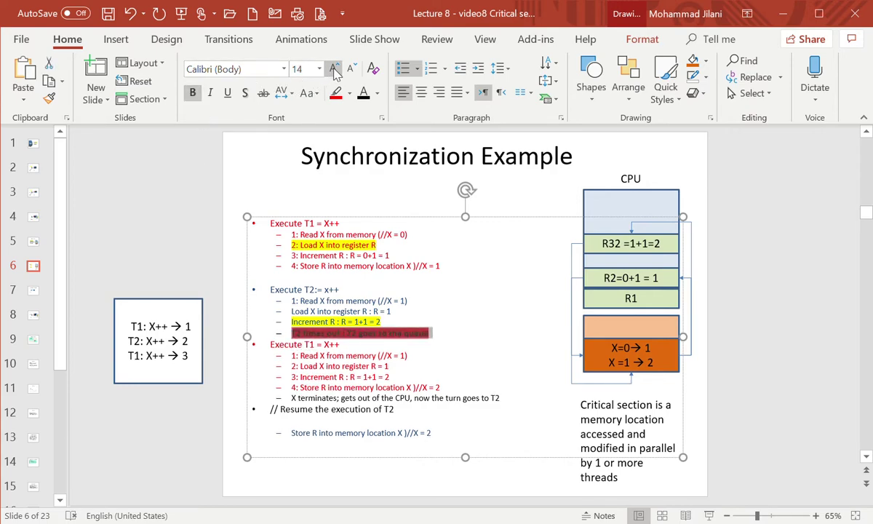
left_click(188, 211)
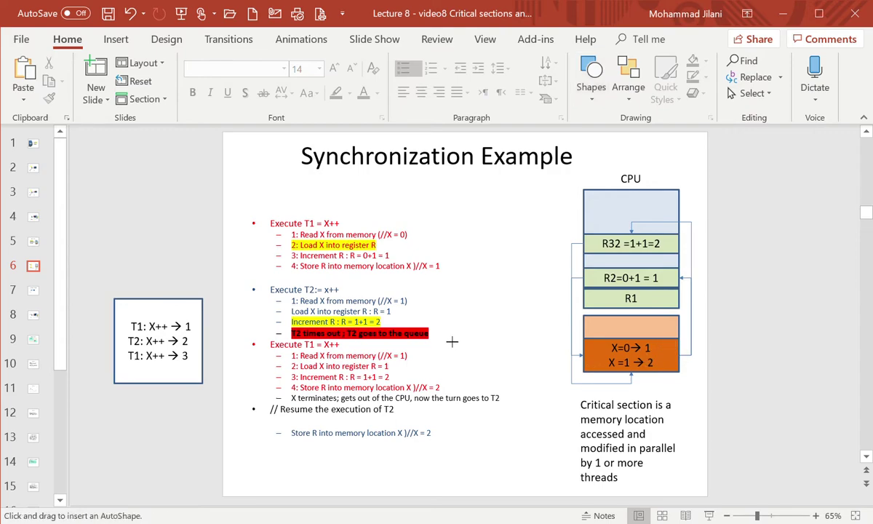
Draw a blue block arrow tilted from the red T2 line down to the orange X box.
left_click_drag(438, 330, 565, 360)
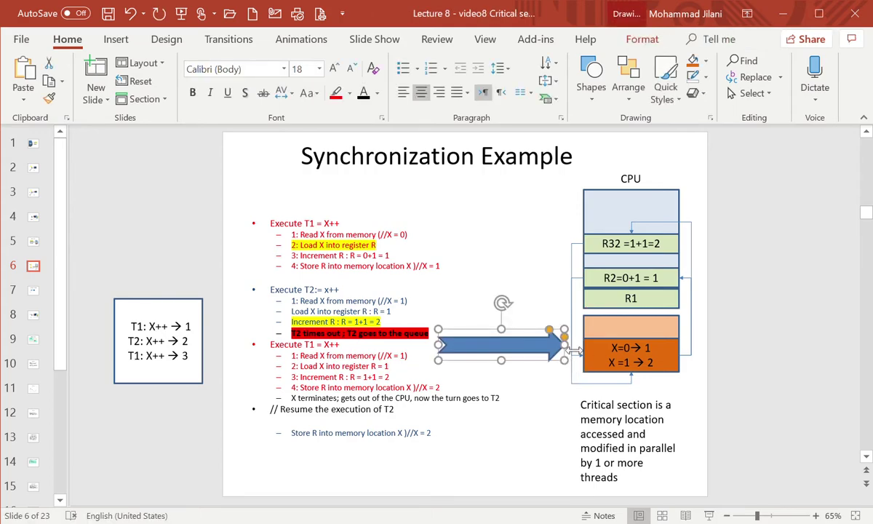
mouse_move(503, 302)
left_mouse_down()
mouse_move(519, 311)
mouse_move(513, 304)
left_mouse_up()
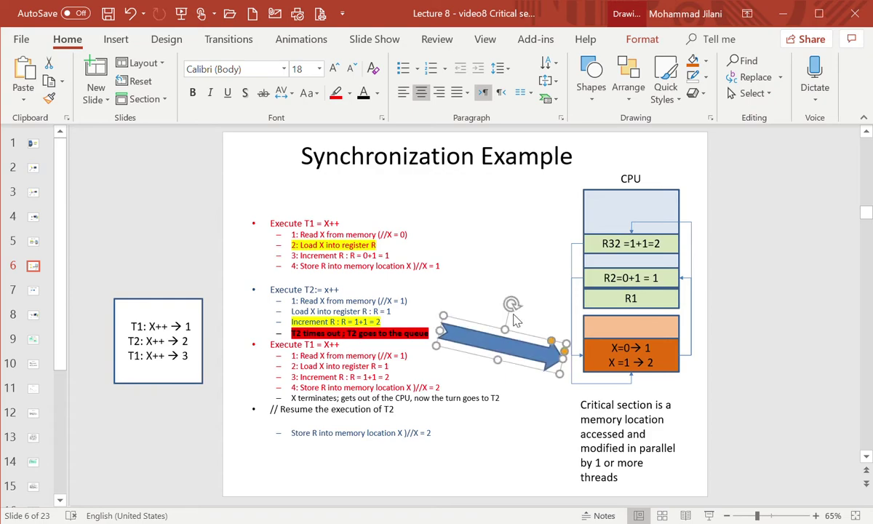
left_click_drag(547, 352, 596, 351)
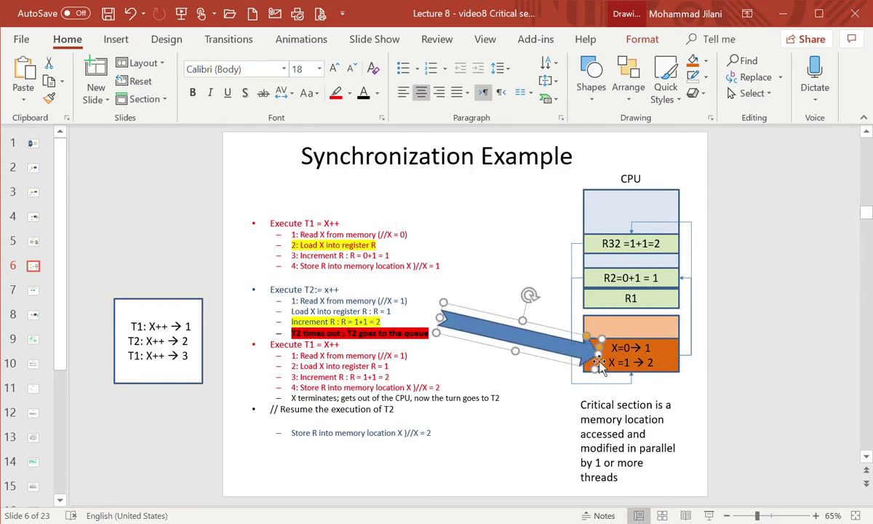
left_click(547, 379)
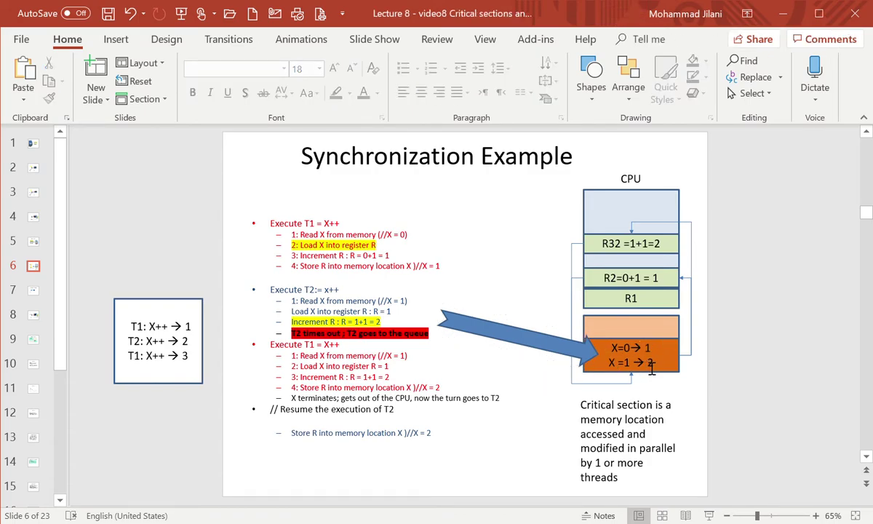
left_click_drag(631, 362, 661, 371)
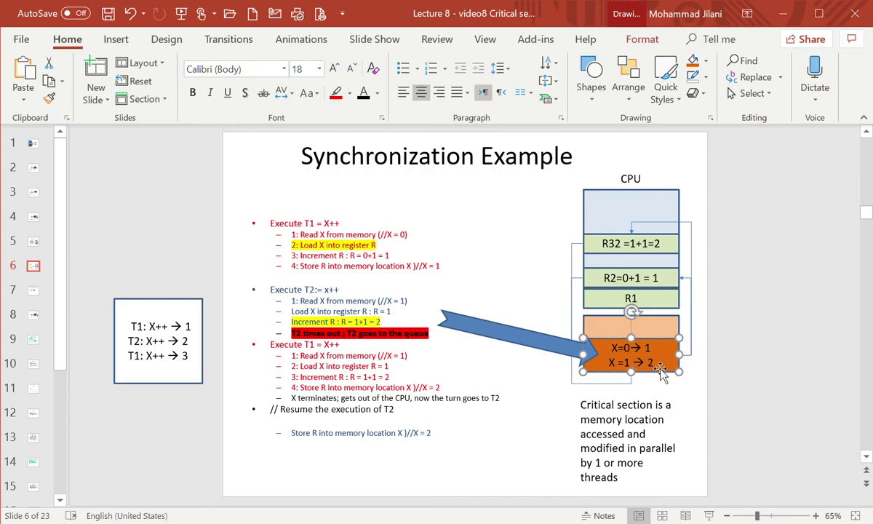
Delete '→ 2' so the orange box's second line reads X =1, and nudge the arrow onto it.
left_click(659, 371)
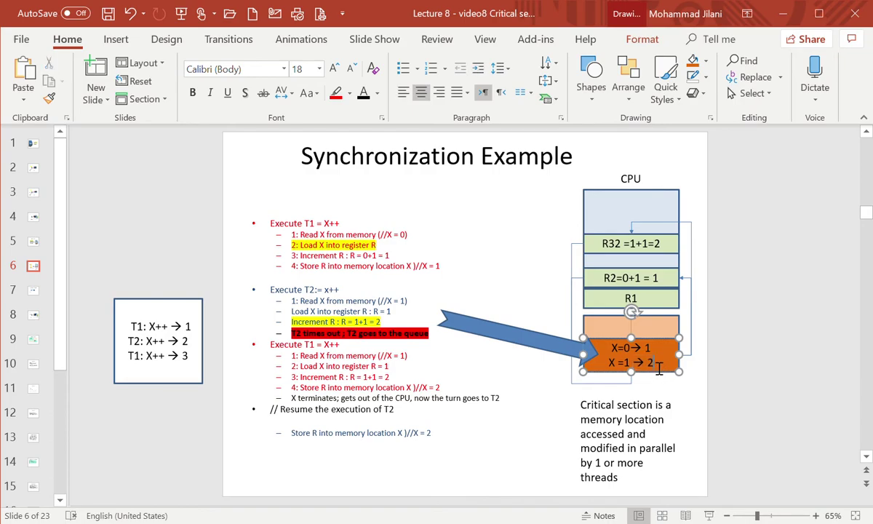
key("ctrl+z")
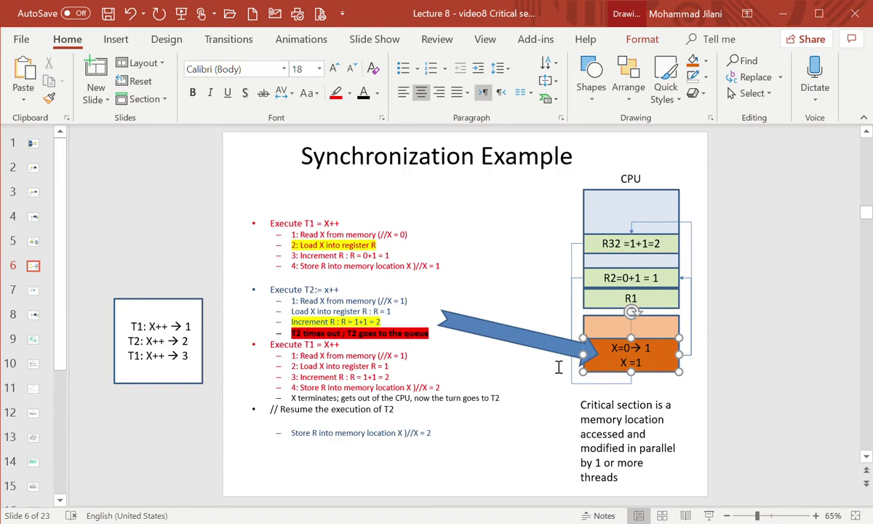
left_click_drag(522, 334, 521, 336)
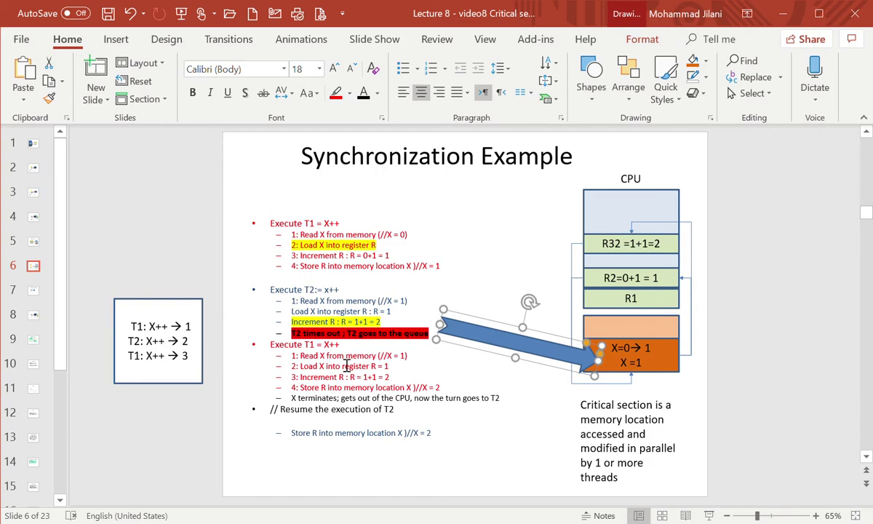
Highlight the line '1: Read X from memory (//X = 1)' in cyan.
left_click_drag(292, 356, 420, 362)
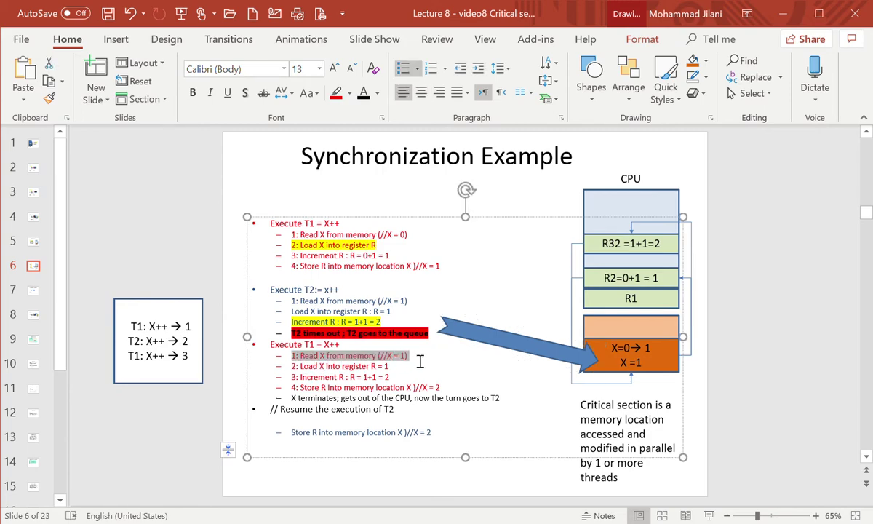
left_click(339, 97)
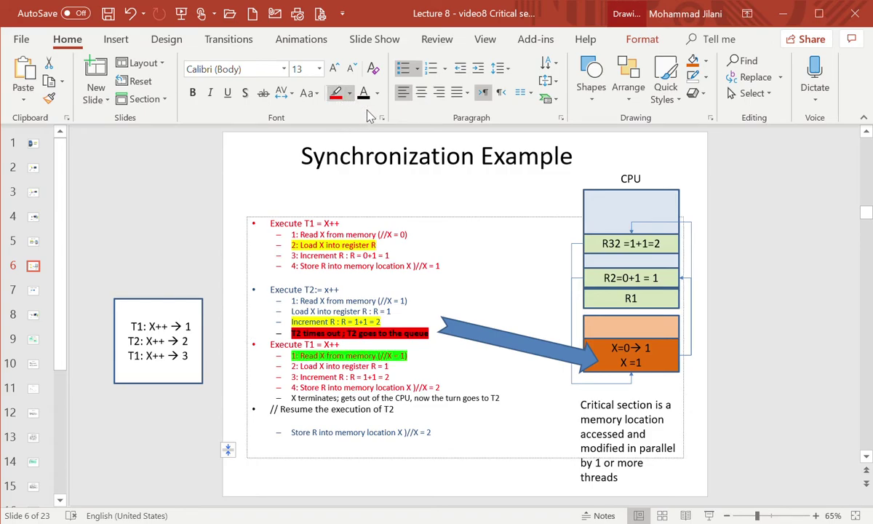
key("Right")
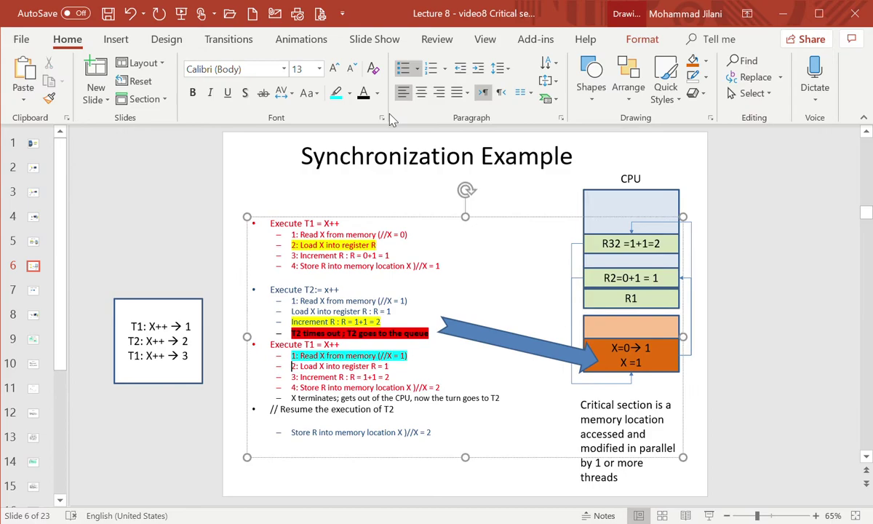
left_click(211, 420)
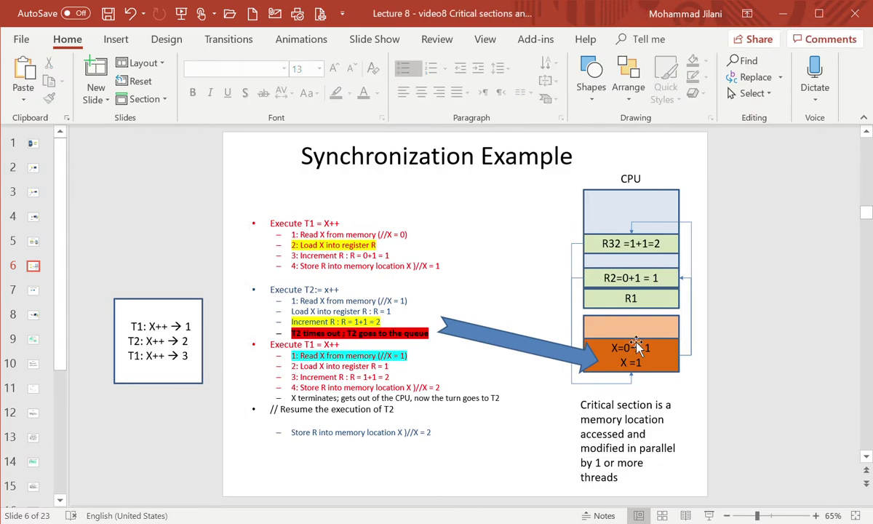
left_click(630, 284)
Fix the R2 register box's result so it reads R2=1+1 = 2.
key("BackSpace")
type("1")
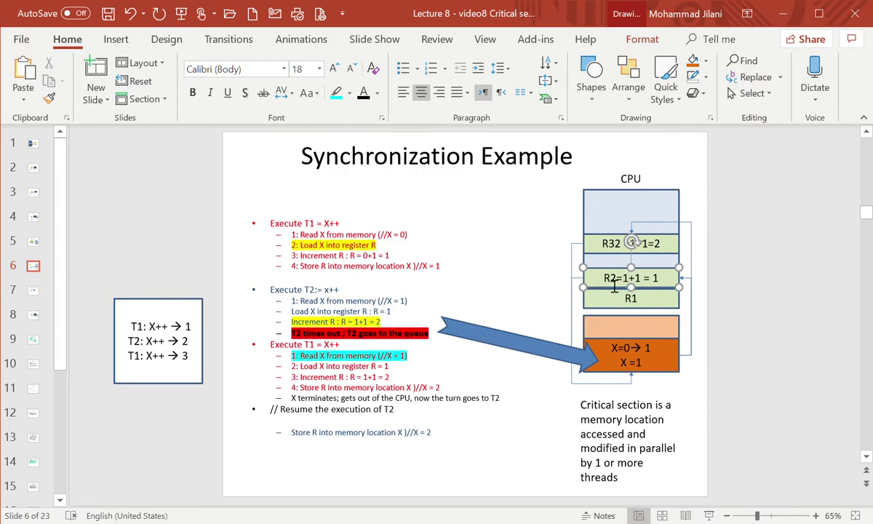
double_click(657, 279)
type("2")
left_click(755, 315)
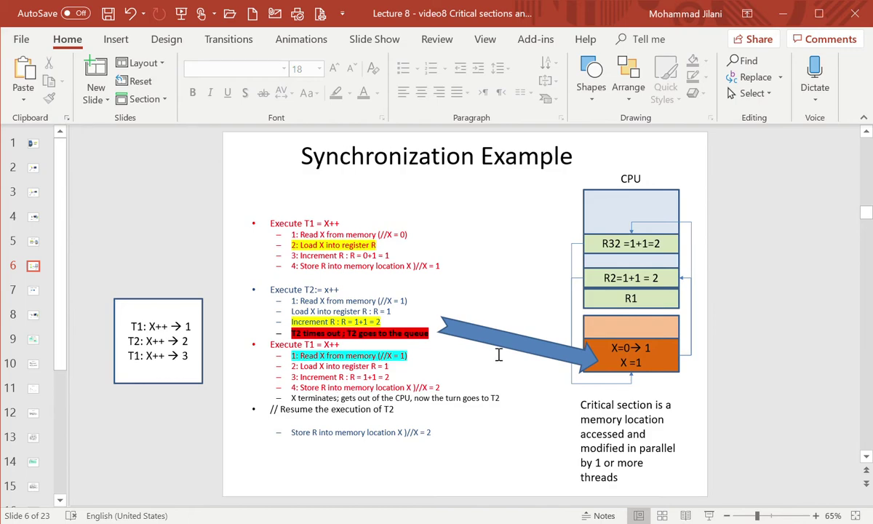
Shift the vertical leg of the connector from R32 to the X box further left.
left_click(585, 286)
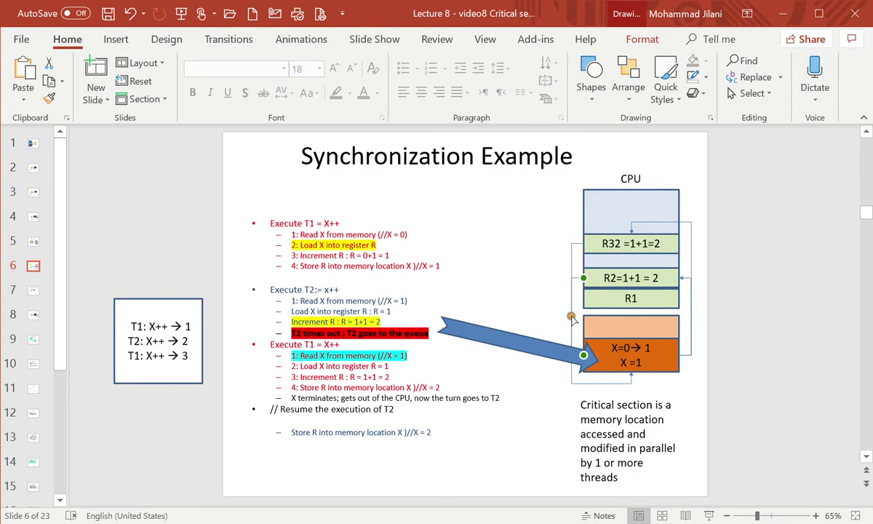
left_click_drag(571, 318, 557, 321)
left_click(130, 14)
left_click(578, 270)
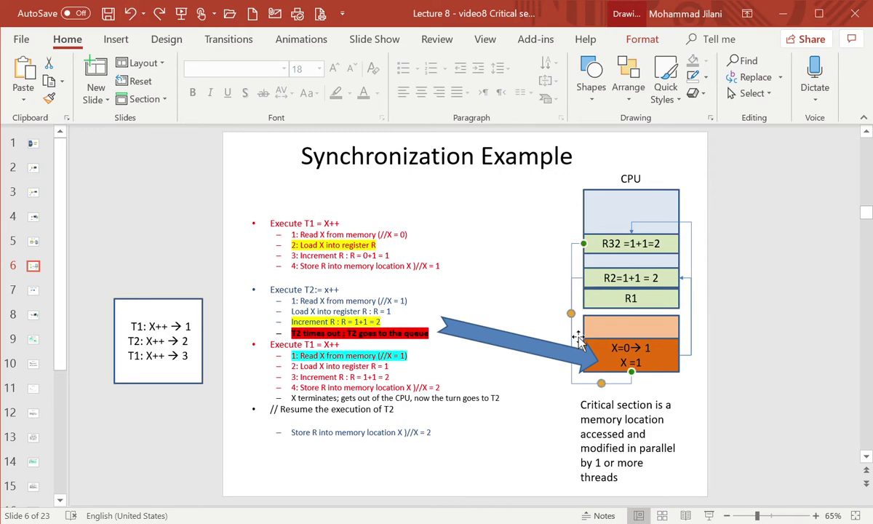
left_click_drag(571, 313, 561, 314)
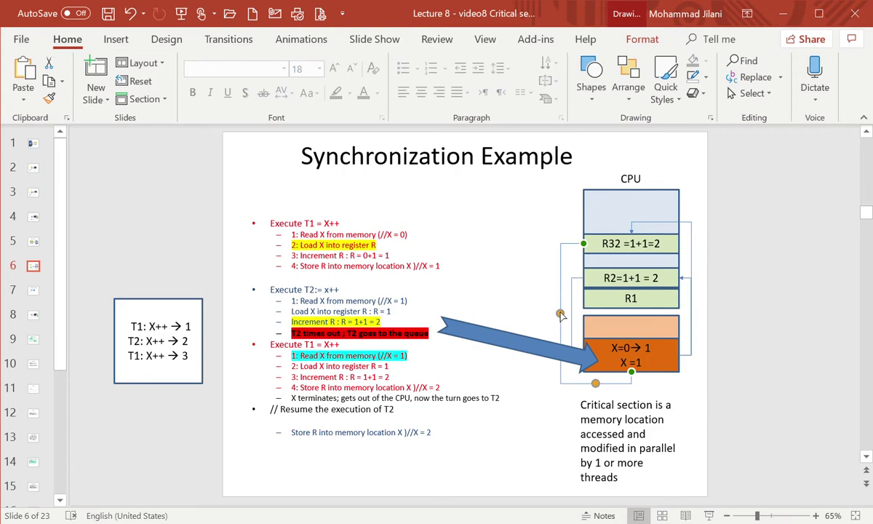
left_click(502, 292)
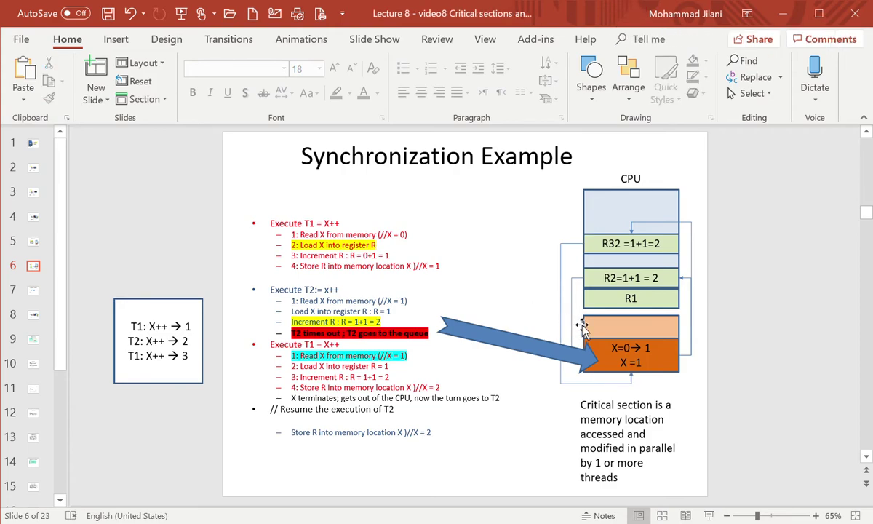
Make the connector from R2 to the X memory box a thick red line.
left_click(572, 324)
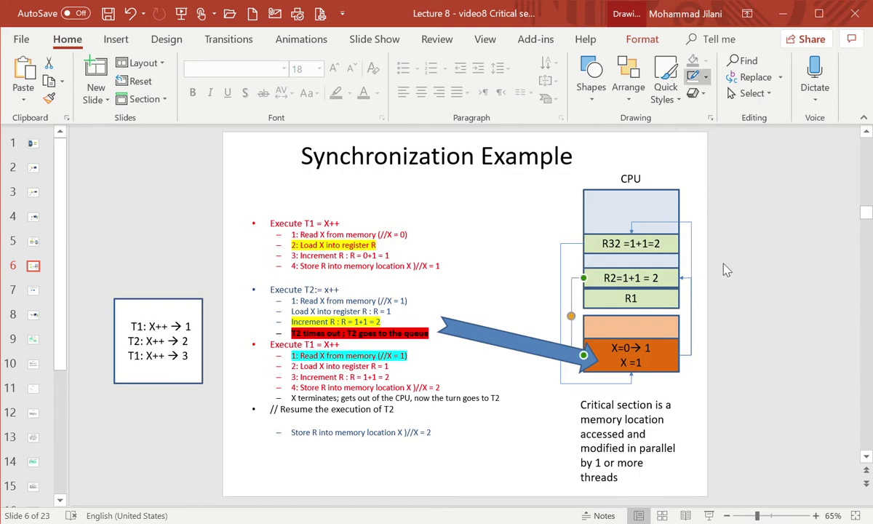
left_click(800, 284)
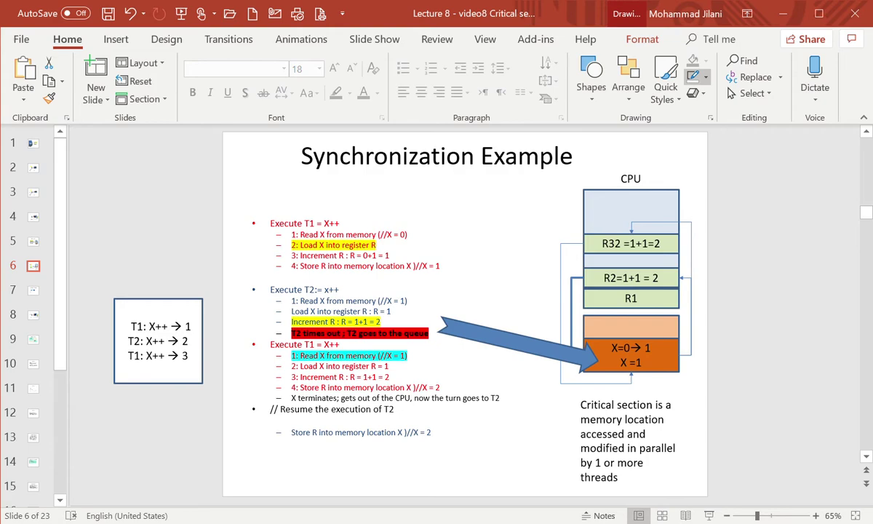
key("ctrl+z")
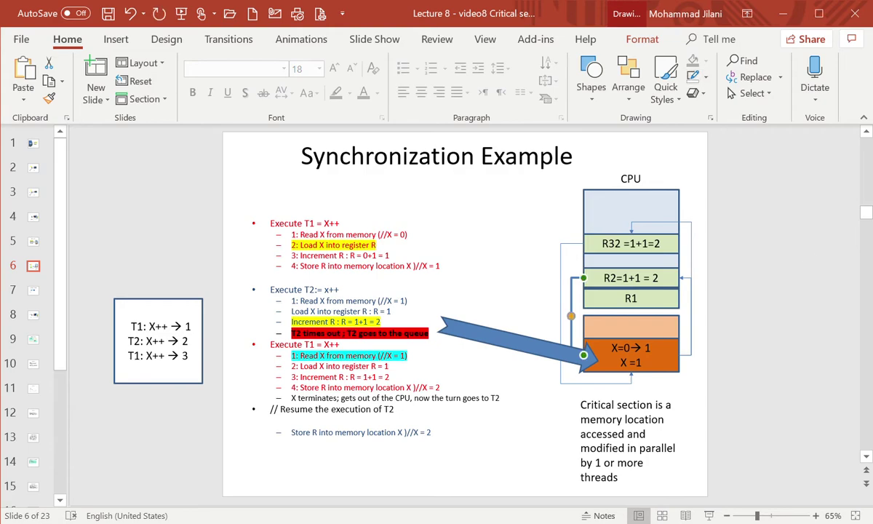
left_click(695, 76)
left_click(709, 204)
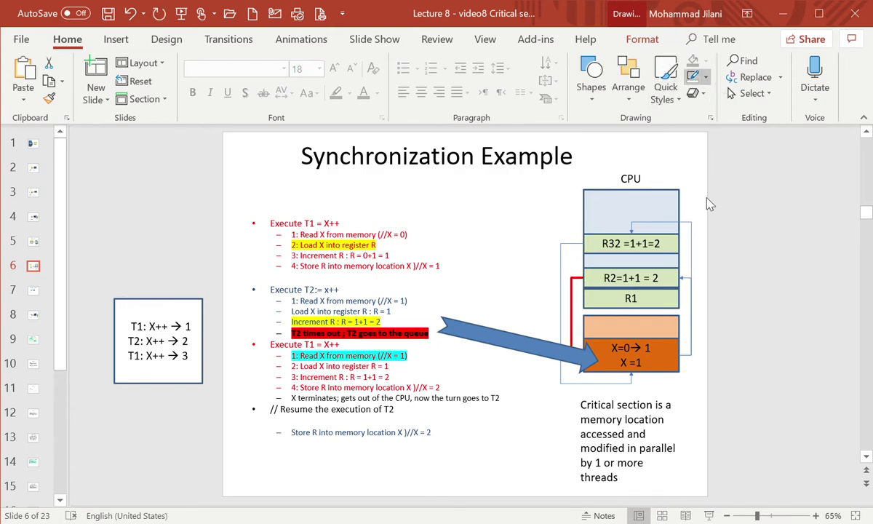
left_click(725, 325)
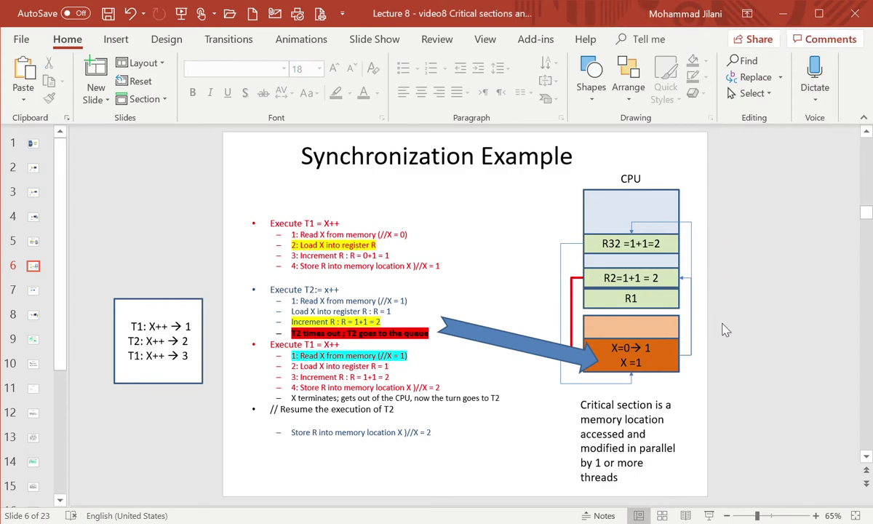
left_click(574, 338)
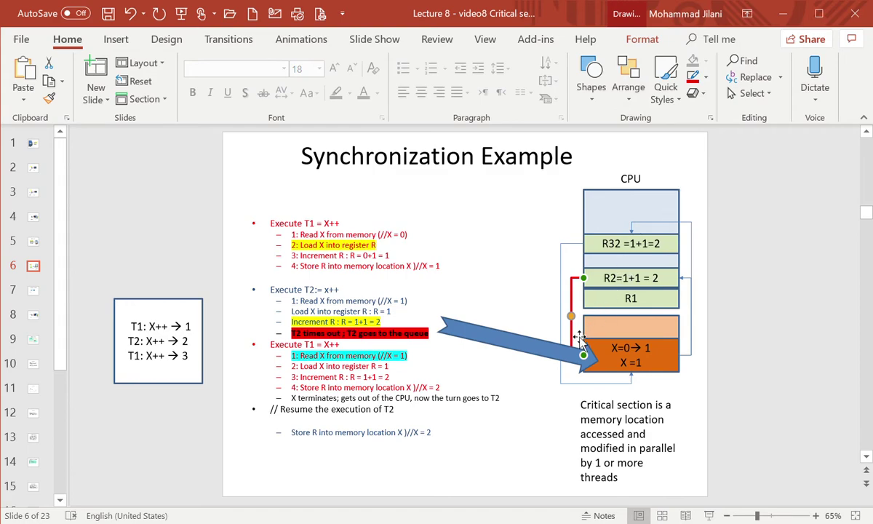
left_click(490, 297)
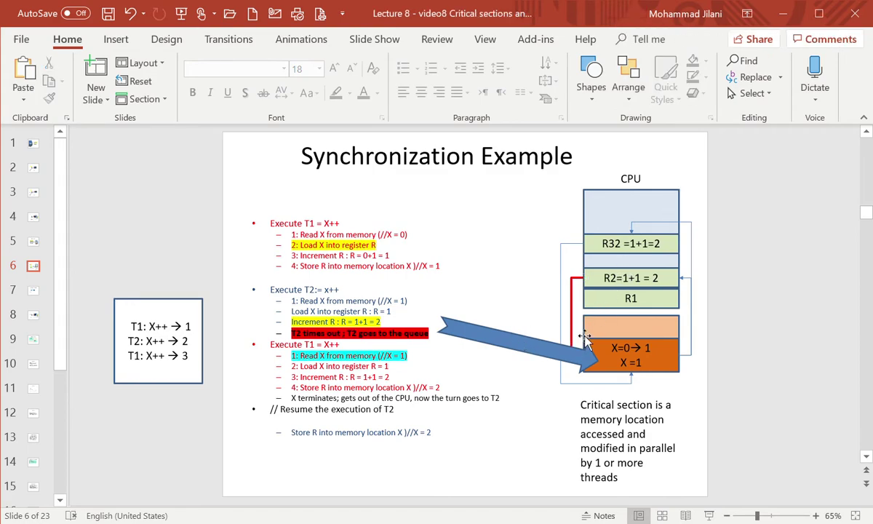
Change the orange memory box's second line from X =1 to X =2.
left_click(522, 333)
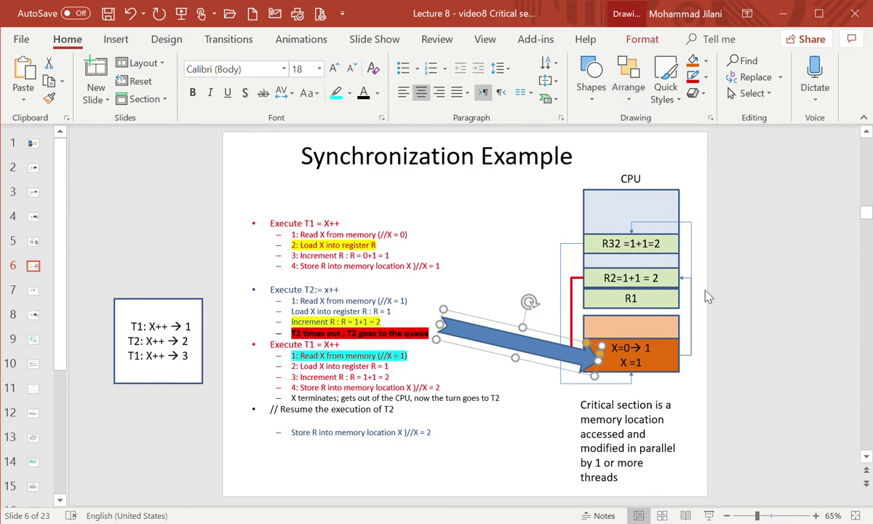
left_click(731, 320)
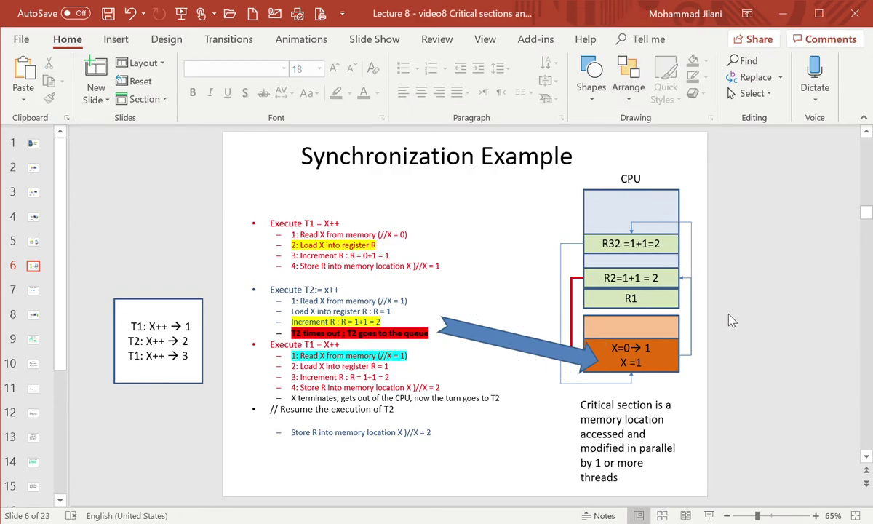
left_click(651, 369)
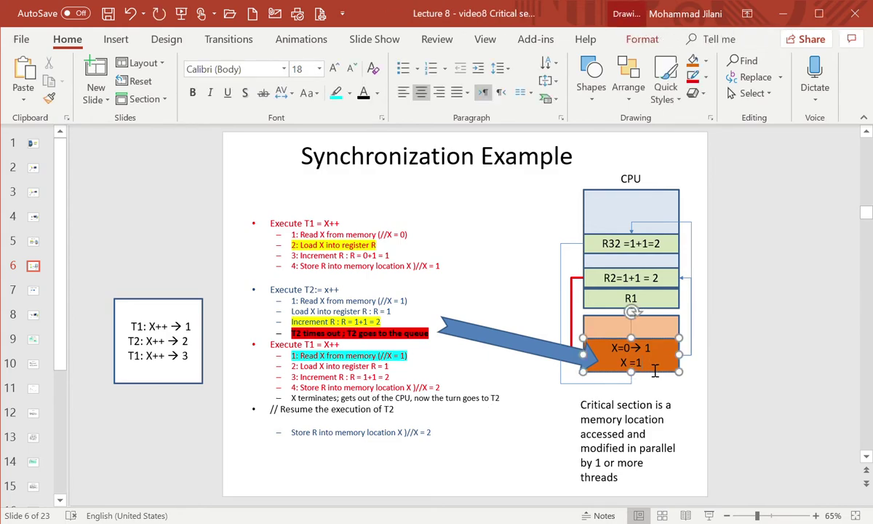
key("BackSpace")
type("2")
left_click(725, 387)
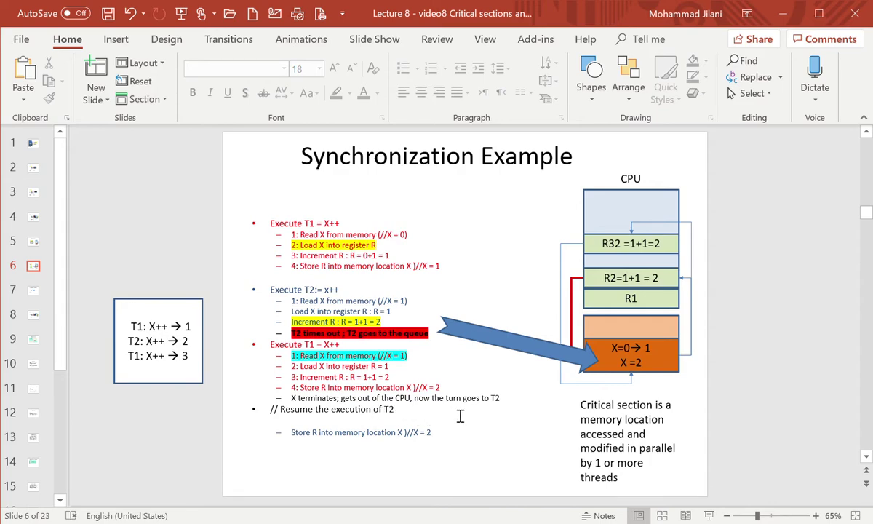
Replace the X before 'terminates' with T1 in the step list.
left_click(298, 409)
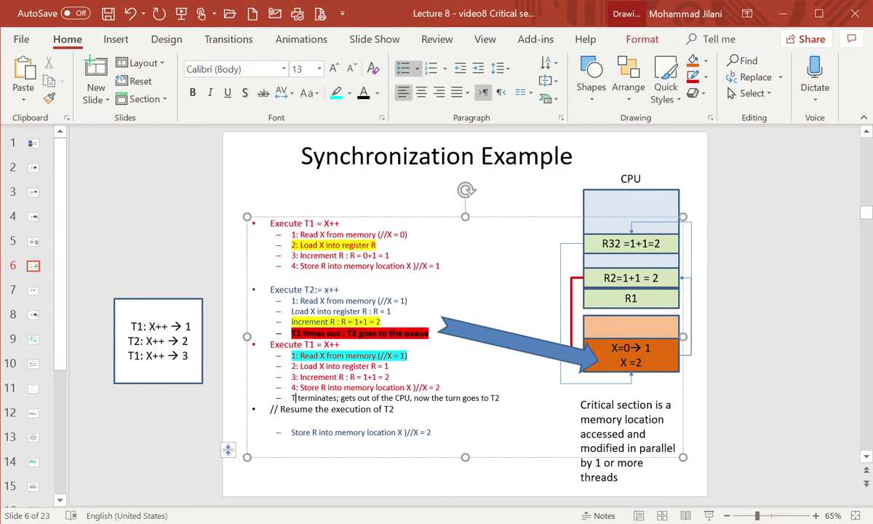
type("T1")
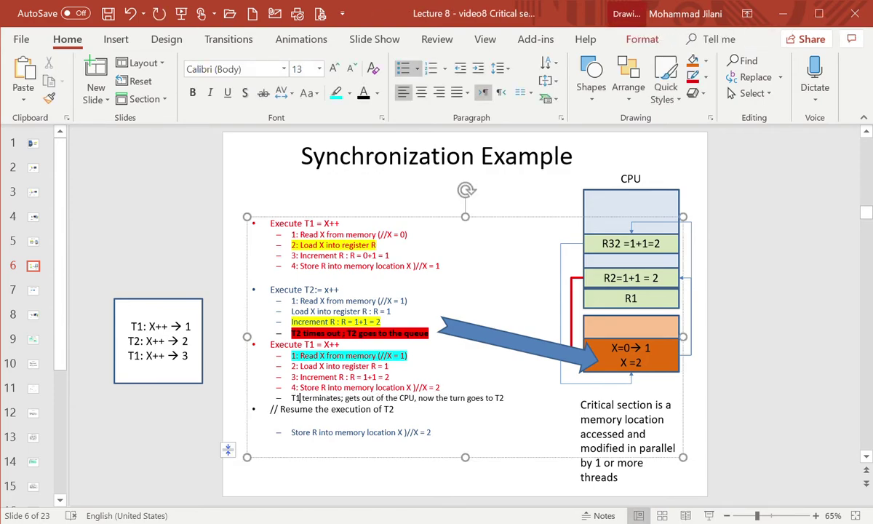
left_click(190, 419)
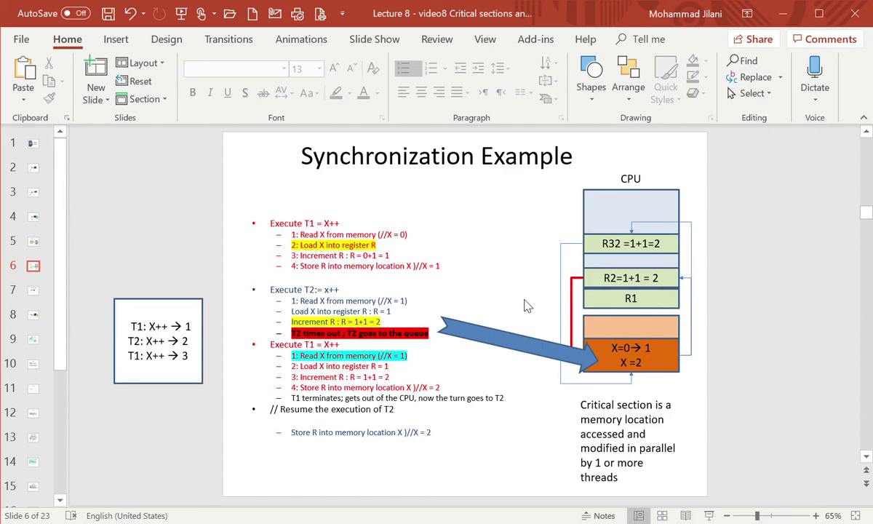
Highlight the '// Resume the execution of T2' line in cyan.
left_click(277, 416)
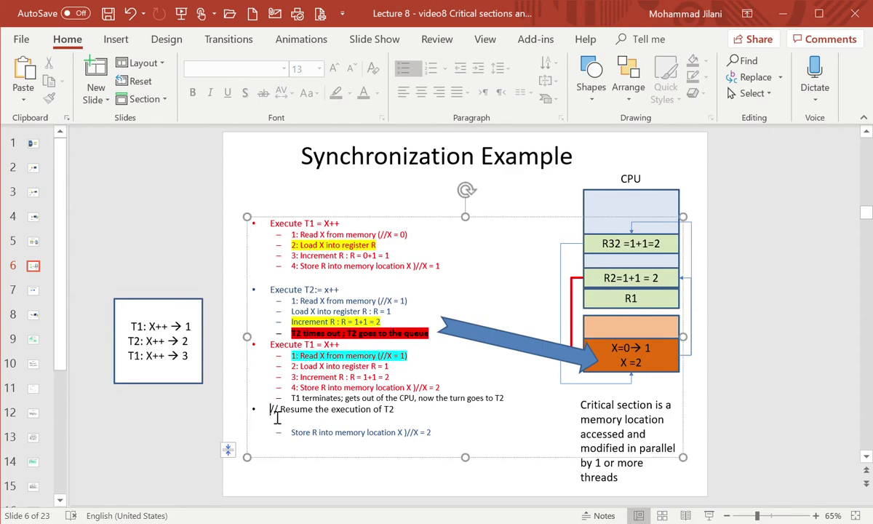
left_click_drag(276, 416, 397, 409)
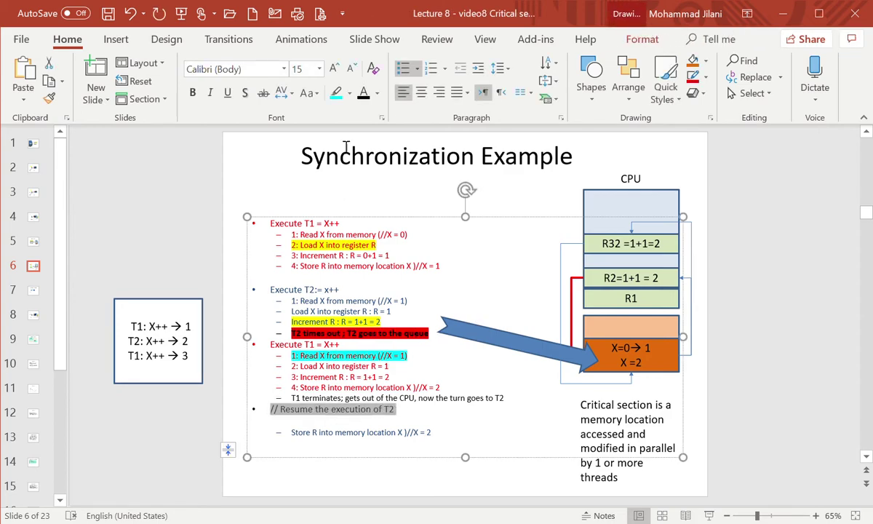
left_click(336, 92)
key("End")
key("Return")
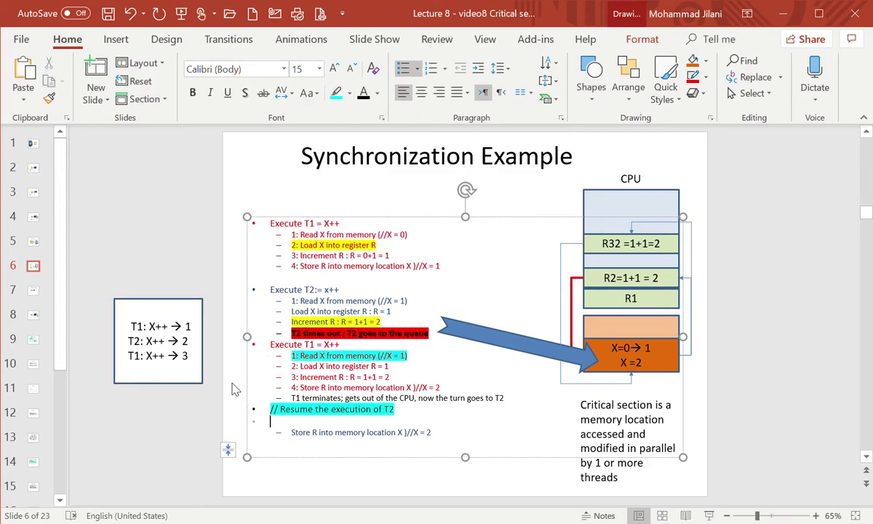
left_click(223, 439)
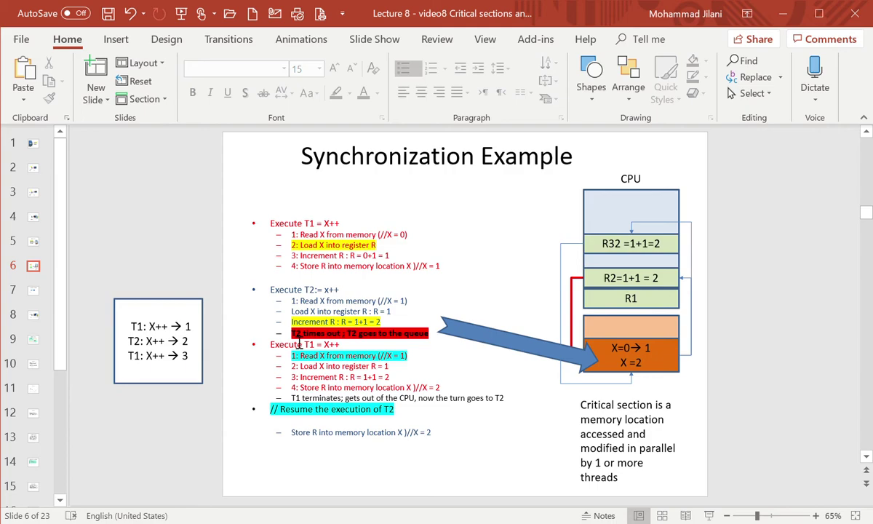
left_click_drag(298, 337, 435, 339)
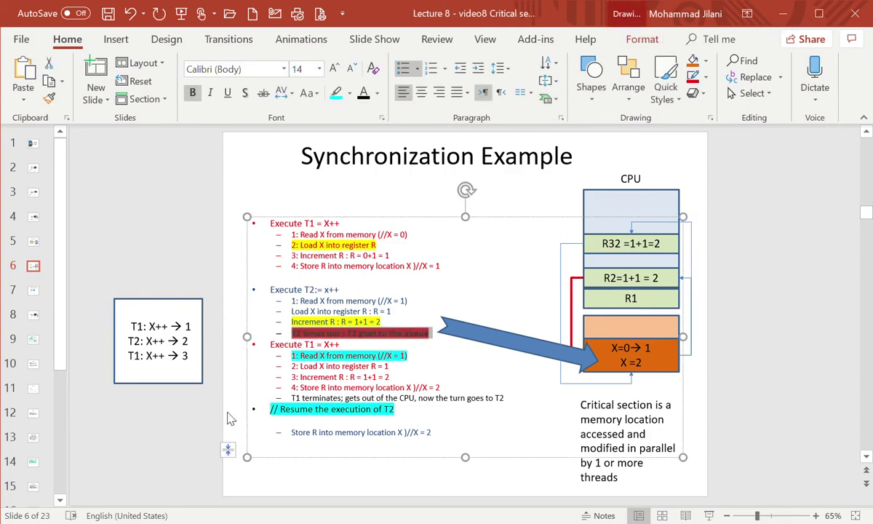
left_click(178, 422)
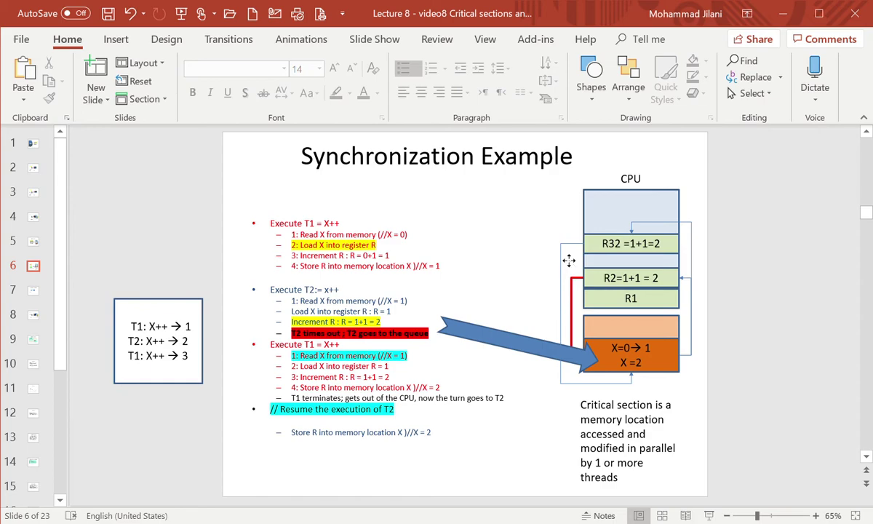
Recolour the elbow connector from R32 down to the orange memory box red.
left_click(569, 262)
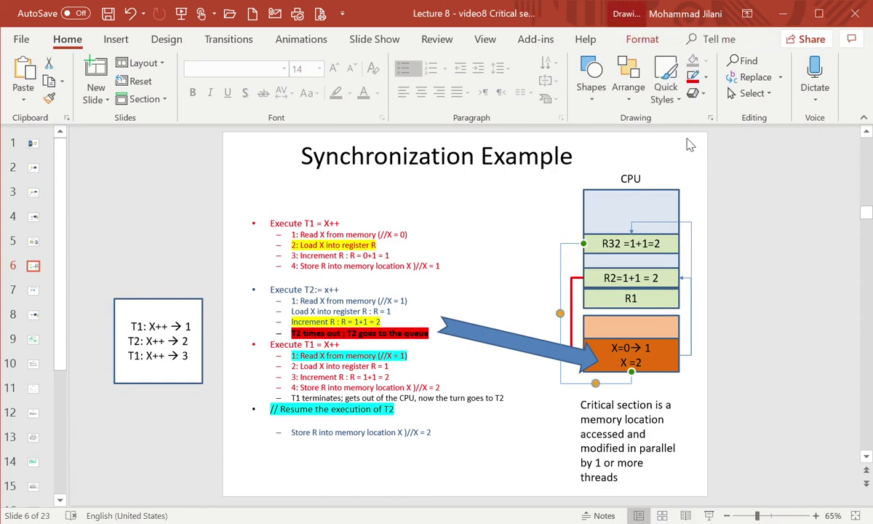
left_click(694, 80)
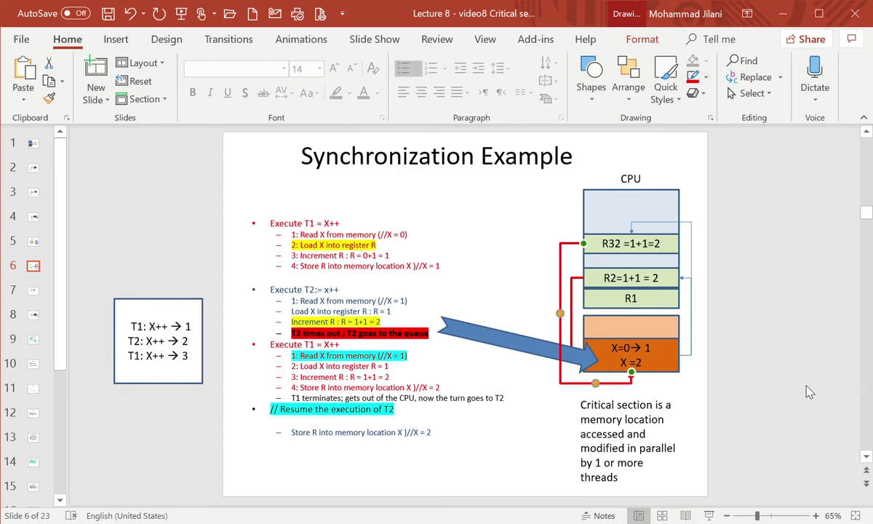
key("Escape")
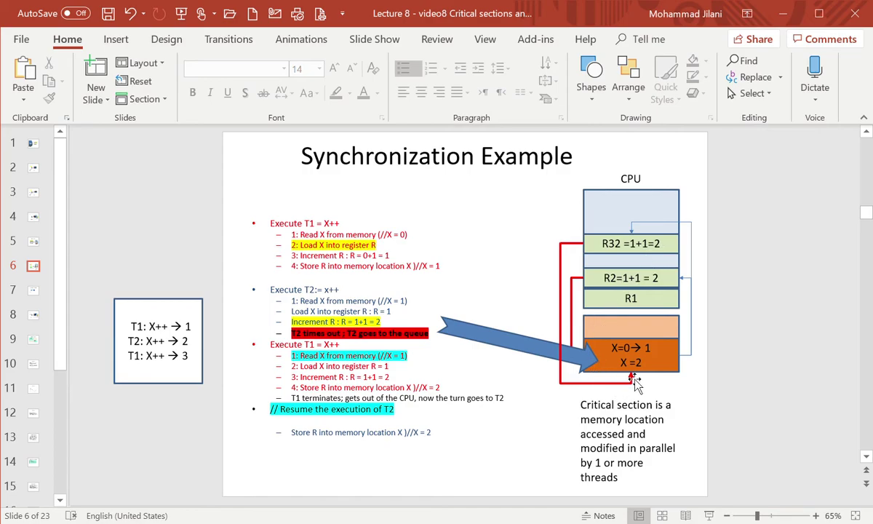
left_click(609, 350)
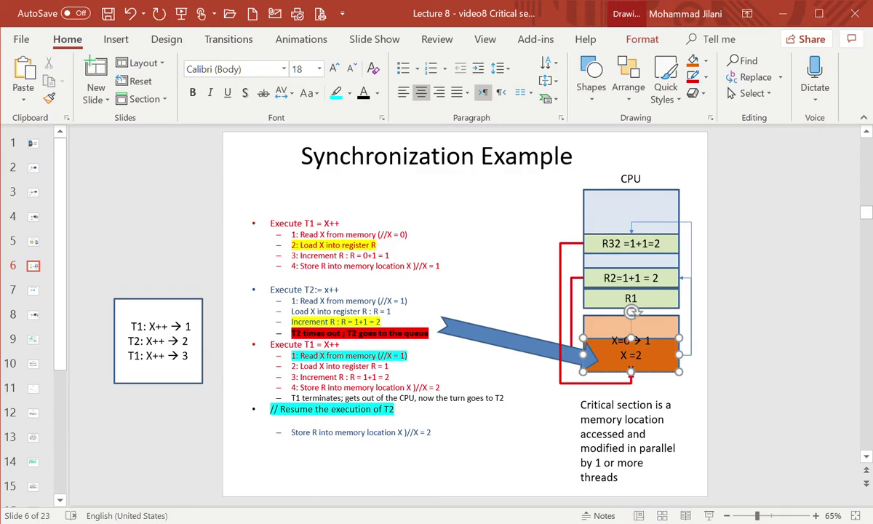
Add 'X =2 (T1)' and 'X = 2 (t2)' lines to the orange memory box.
key("Return")
type("X =2")
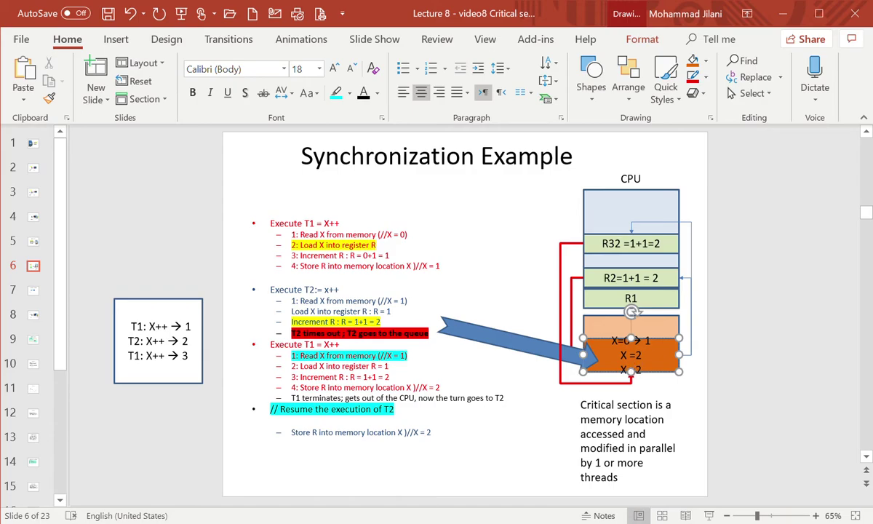
left_click_drag(643, 351, 632, 338)
left_click(643, 349)
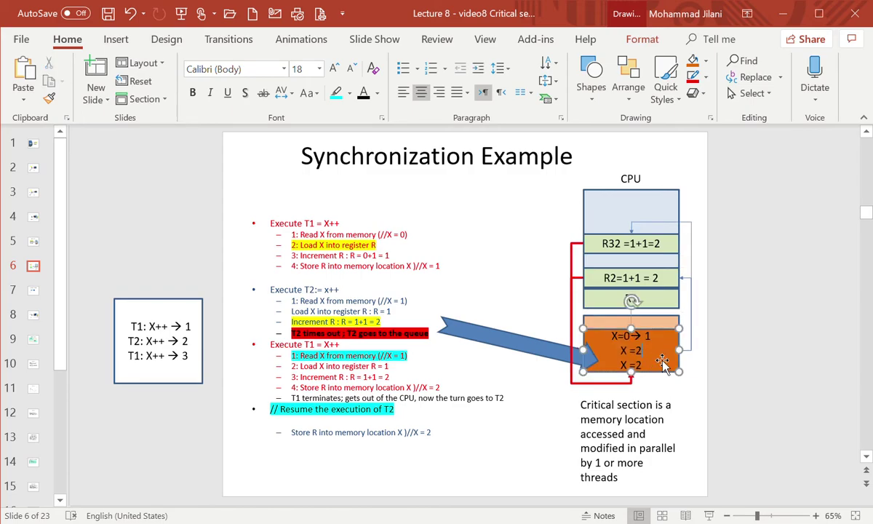
type("(t1_")
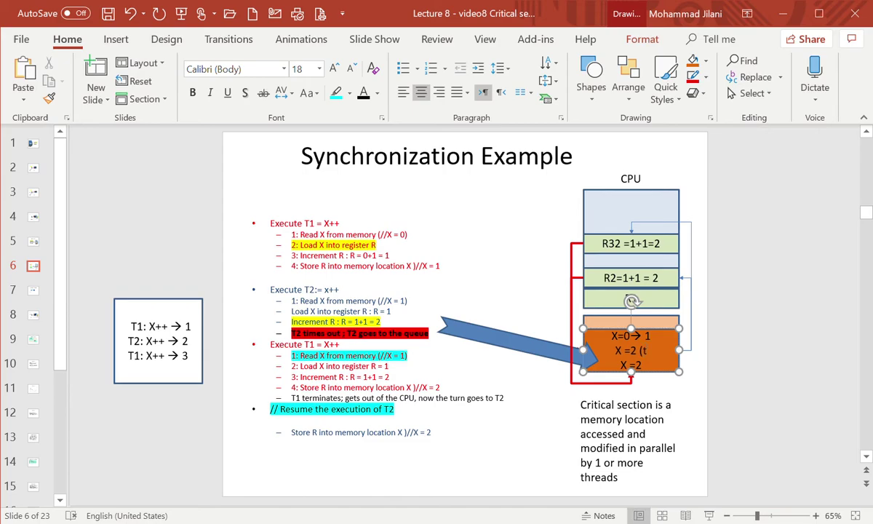
key("BackSpace")
key("BackSpace")
key("BackSpace")
key("BackSpace")
key("BackSpace")
type("(T1) X")
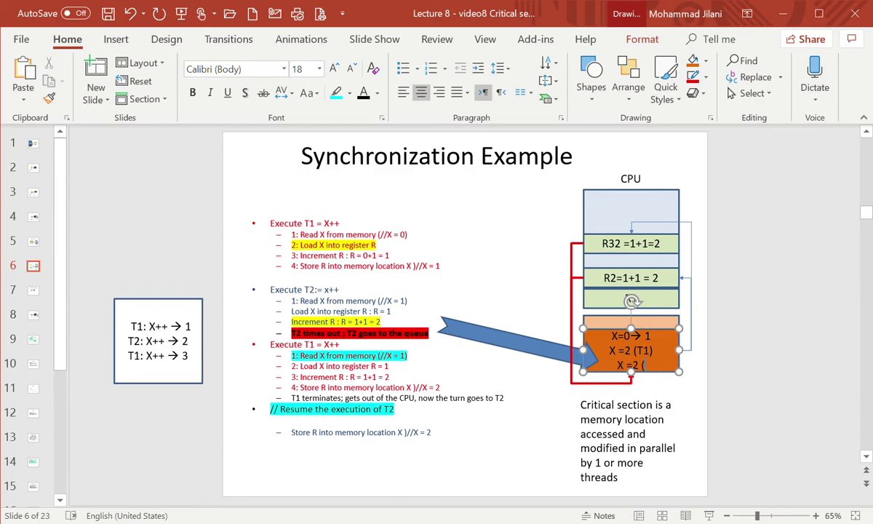
type(" = 2 (t2)")
left_click(728, 371)
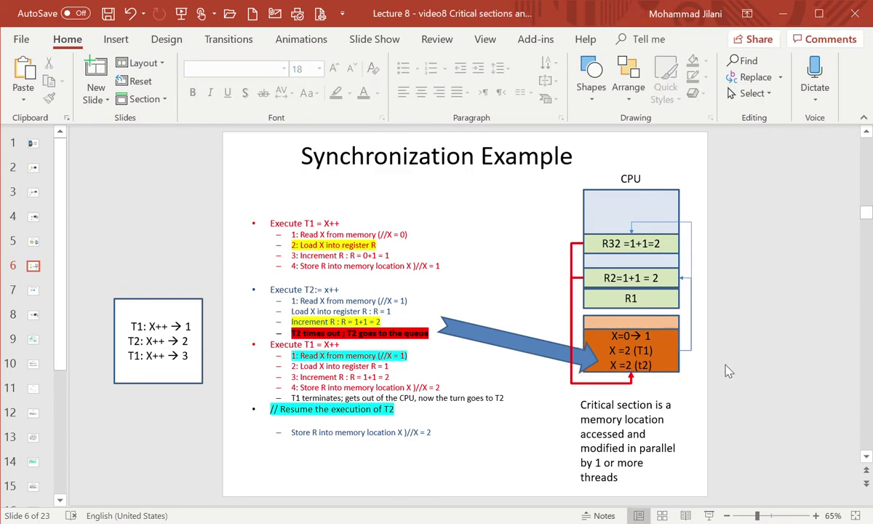
Capitalise the t in '(t2)' so the last line reads X = 2 (T2).
left_click(655, 373)
left_click(643, 366)
key("BackSpace")
type("T")
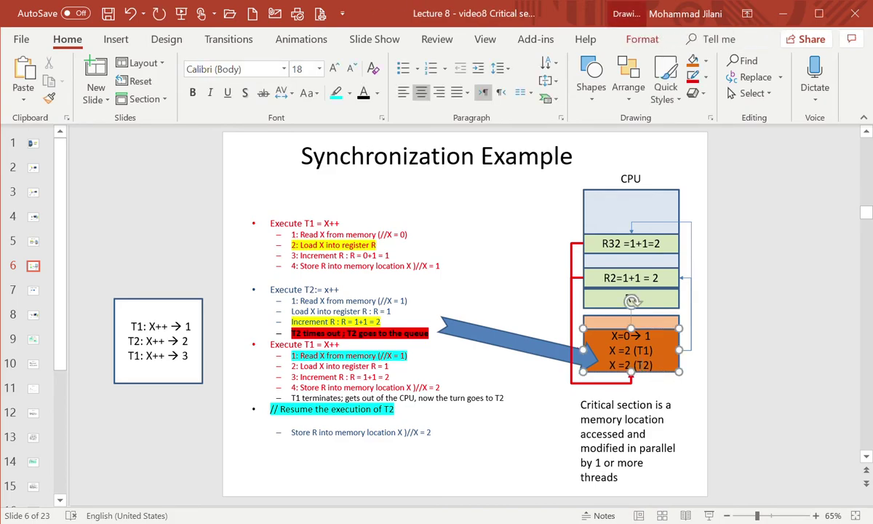
left_click(770, 380)
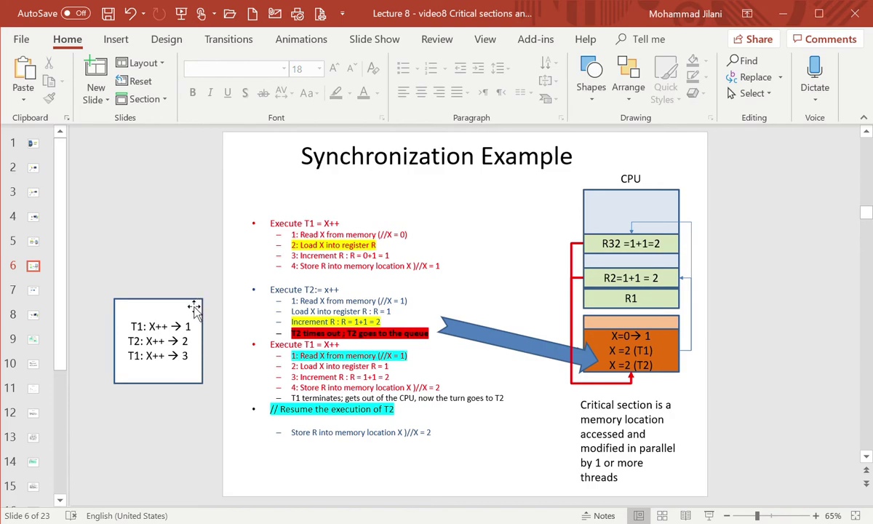
Move the T1/T2 sequence box to slide 6's bottom centre, then go to slide 7.
left_click_drag(194, 307, 537, 411)
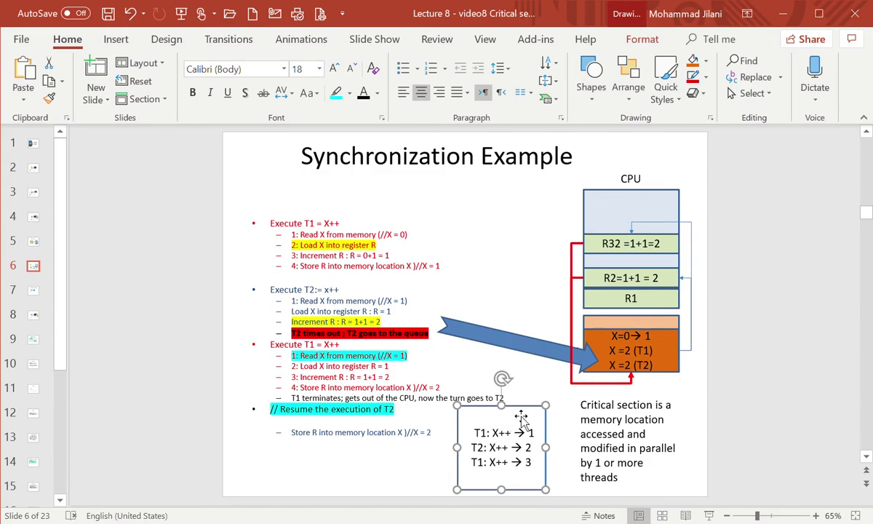
left_click(138, 415)
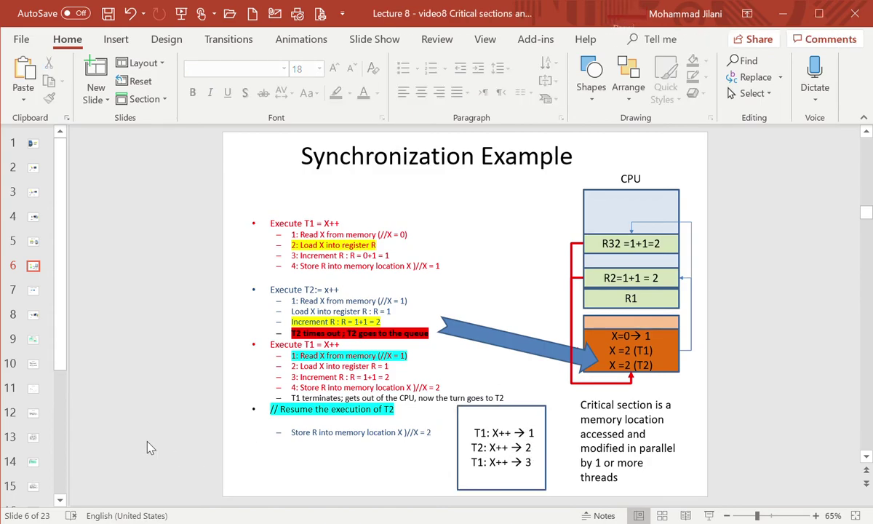
left_click(33, 291)
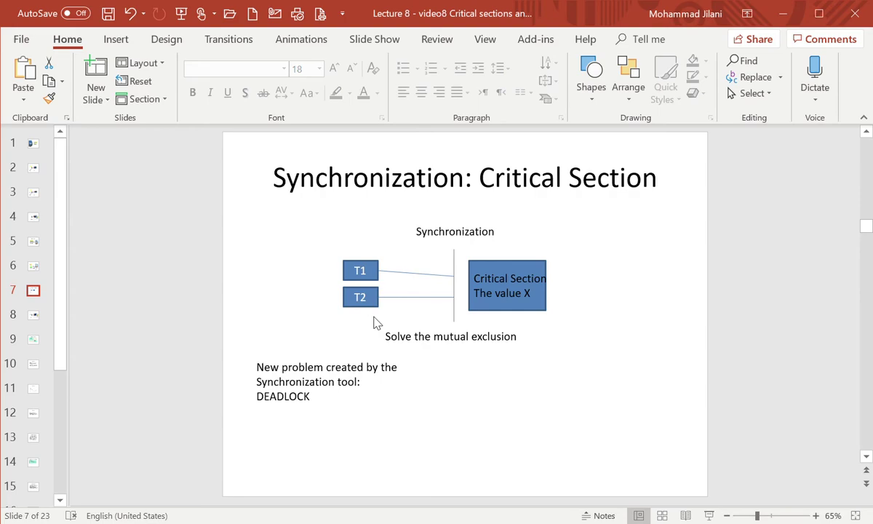
Colour the vertical divider line between T1/T2 and the Critical Section box red.
left_click(514, 271)
left_click(456, 254)
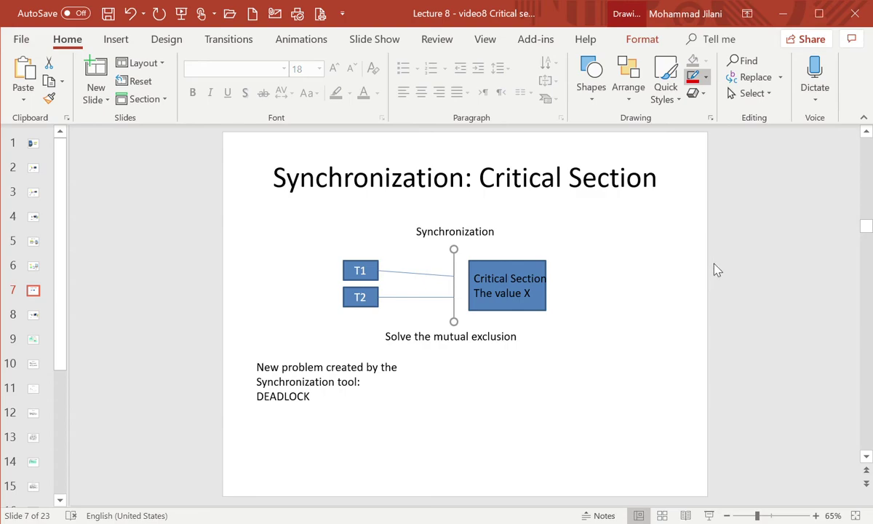
left_click(683, 381)
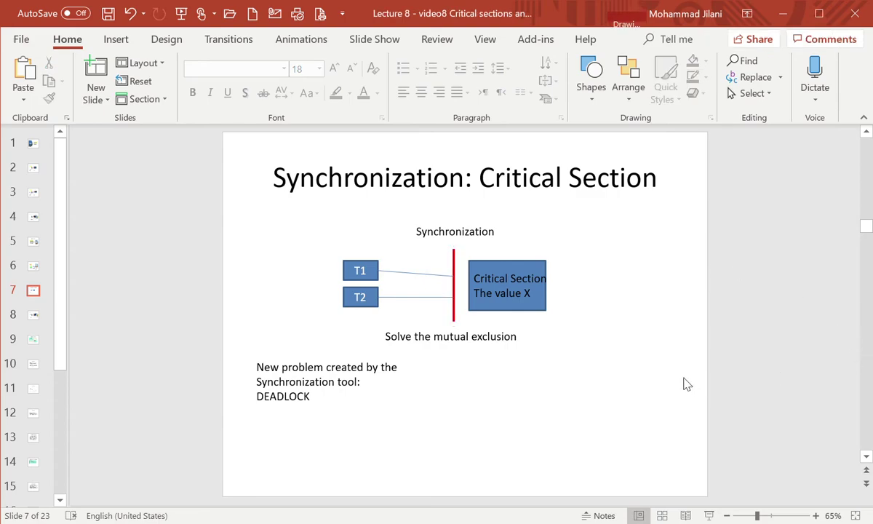
left_click(454, 274)
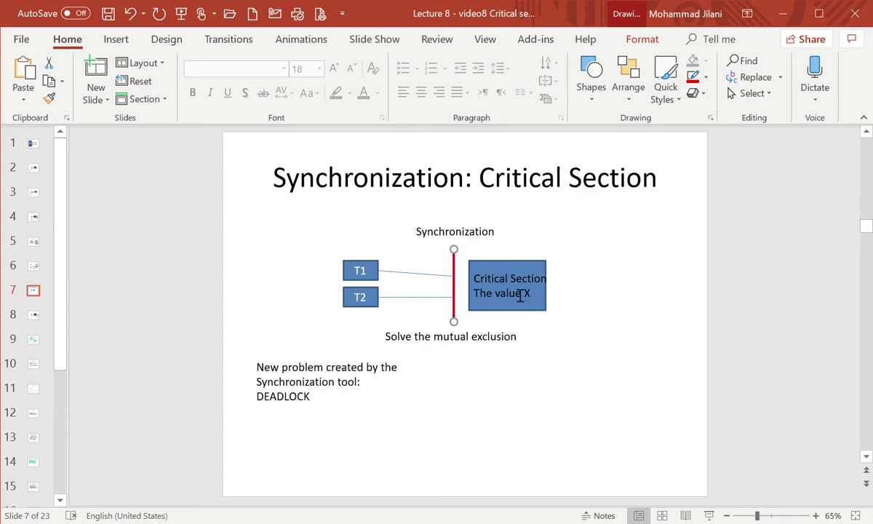
Type 'لاستثناء المتبادل أو التوقيف المتبادل' on a new line under 'Solve the mutual exclusion'.
left_click(521, 340)
key("Return")
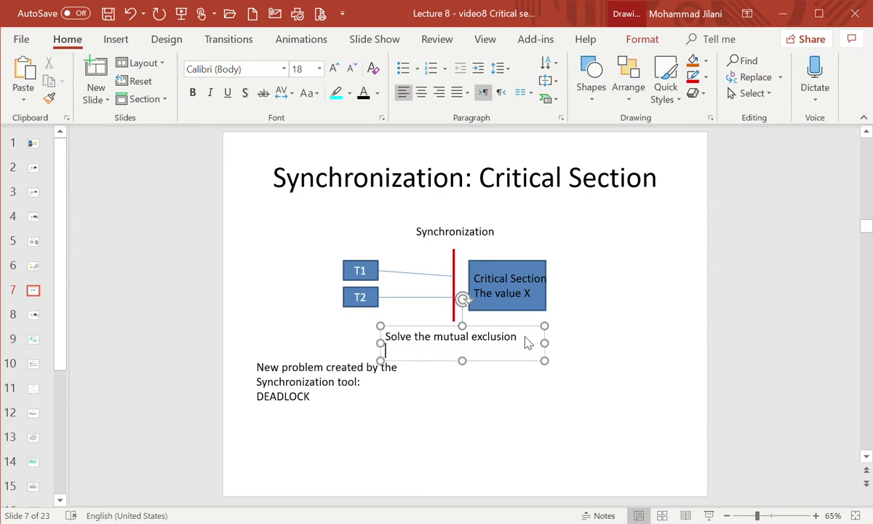
type("h")
key("alt+shift")
type("لا")
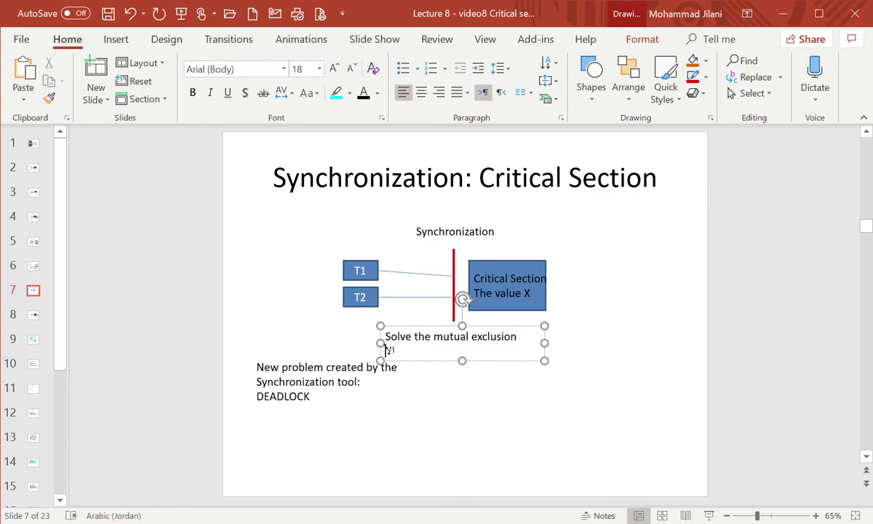
type("ستثناء المتبادل")
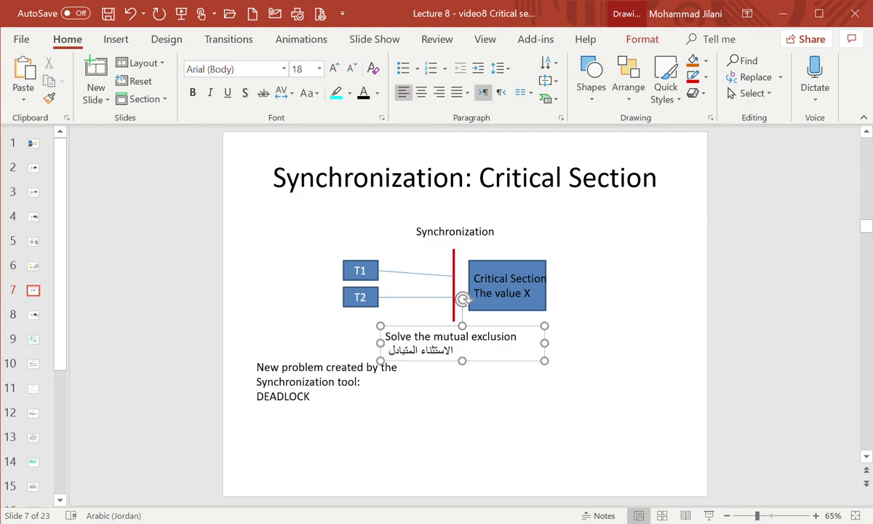
type(" أو")
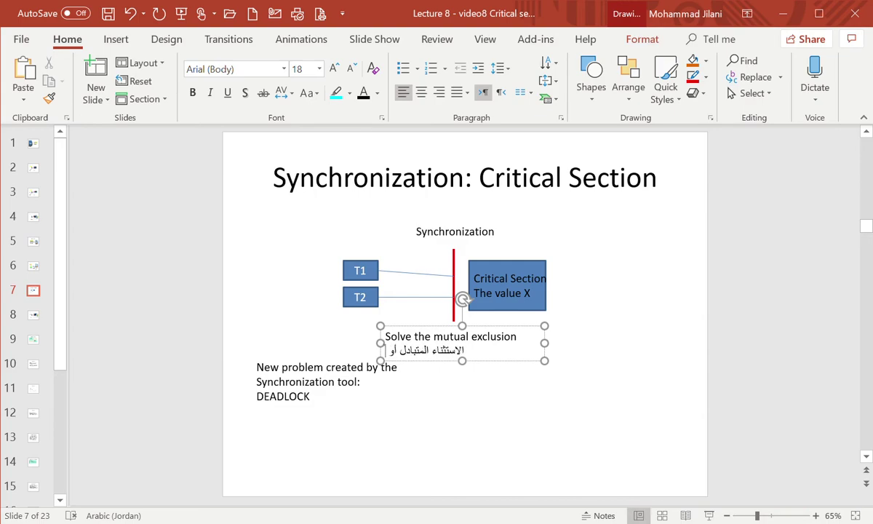
type(" ال")
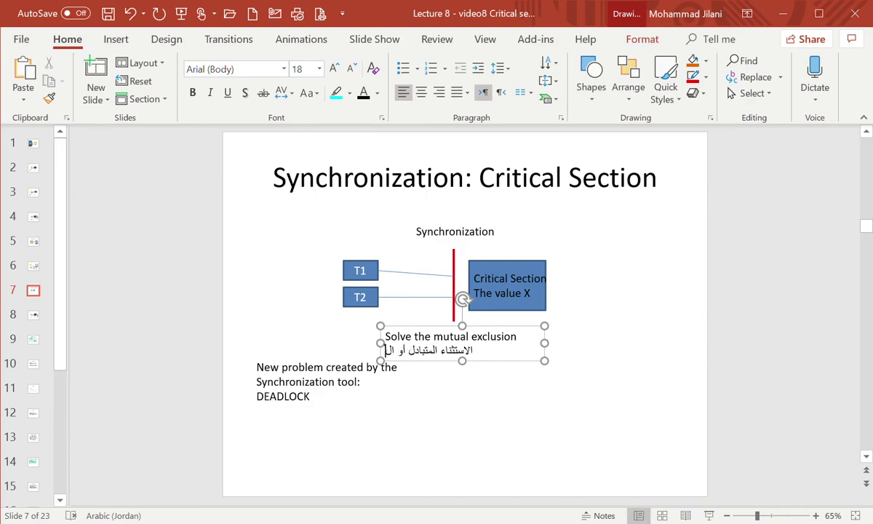
type("توقيف")
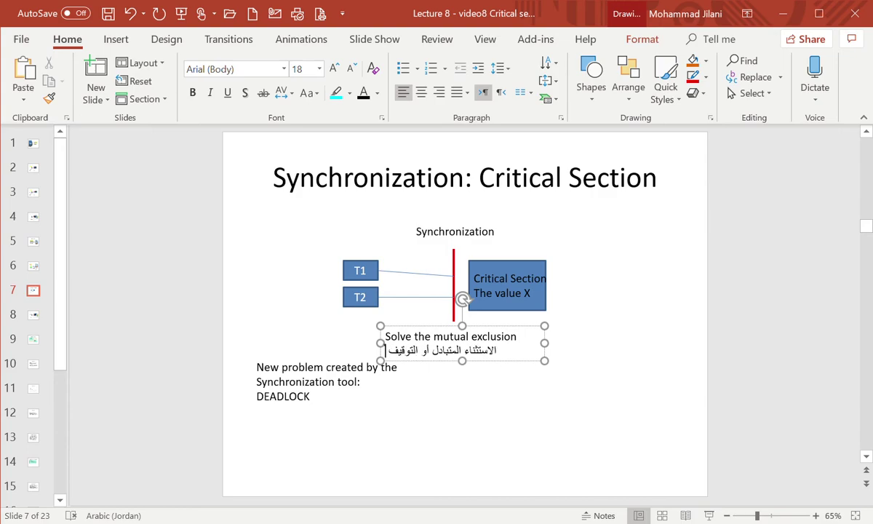
type(" المتباد")
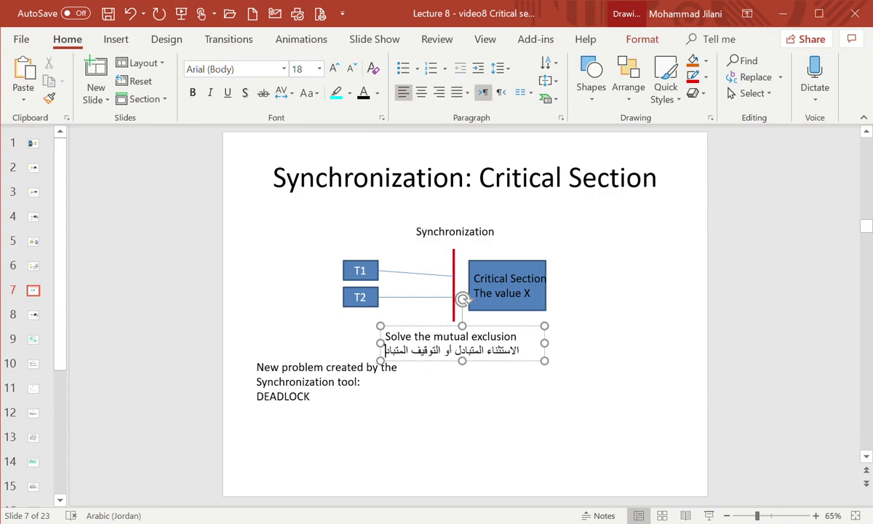
type("ل")
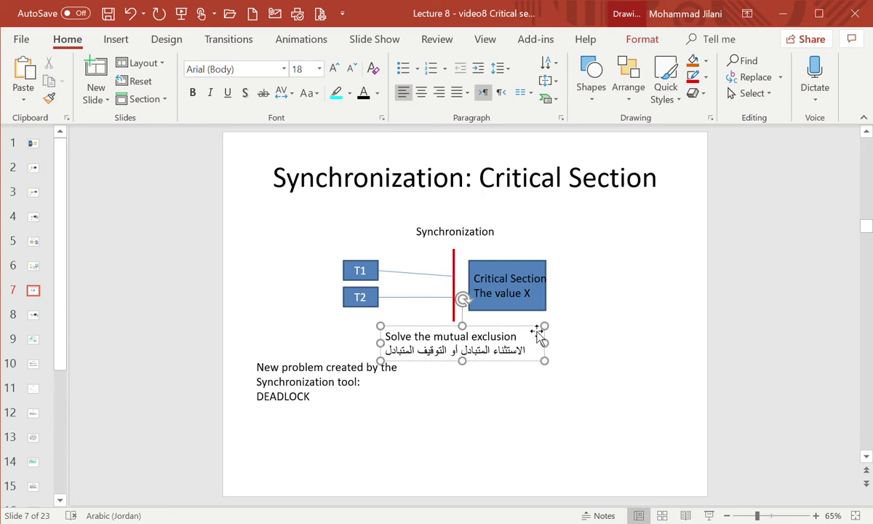
Move the caption under the Critical Section box and add an empty line below the Arabic text.
left_click_drag(539, 333, 603, 335)
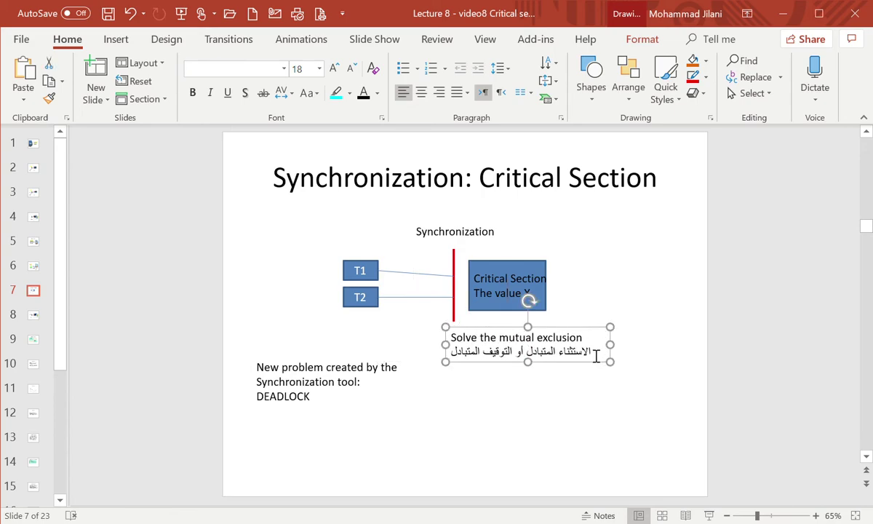
left_click(595, 356)
key("Return")
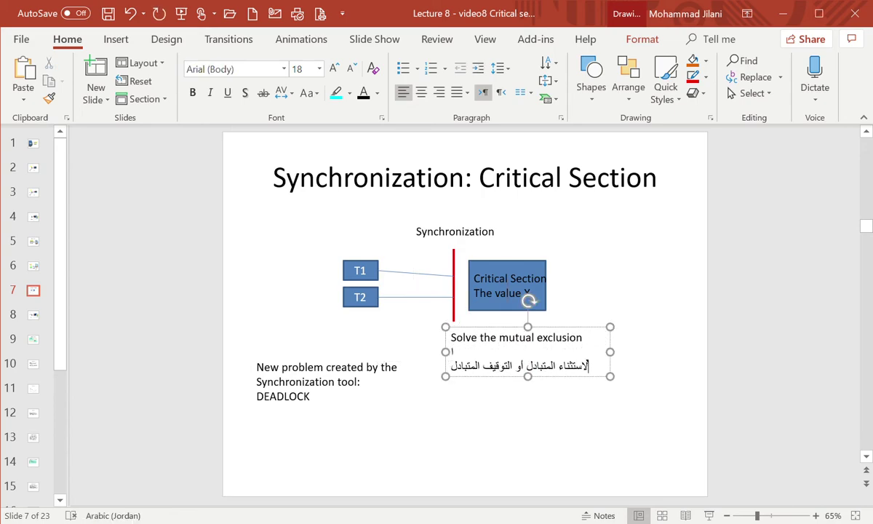
key("BackSpace")
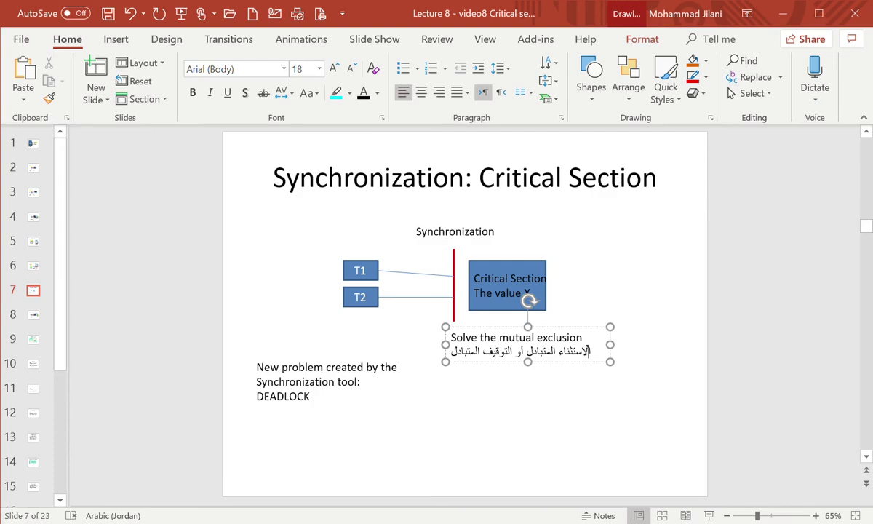
key("alt+shift")
key("Return")
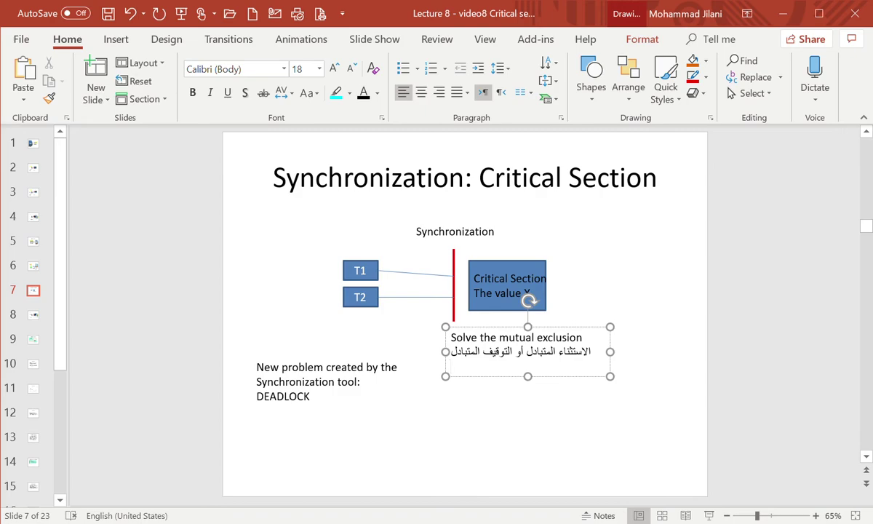
Type 'T1 excludes T2 (' followed by the Arabic gloss 'يمنع الطرف الاخر من الدخول الى المكان الحرج'.
type("T1 excludes T2 ")
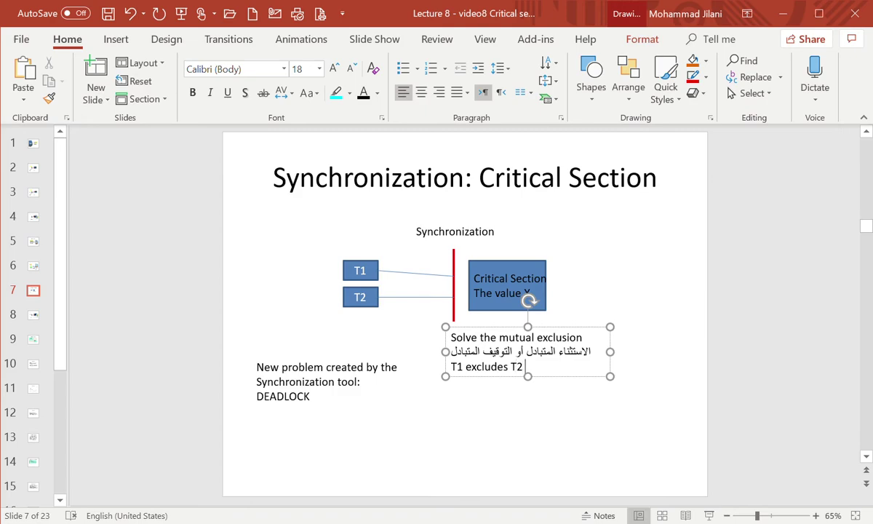
type("(")
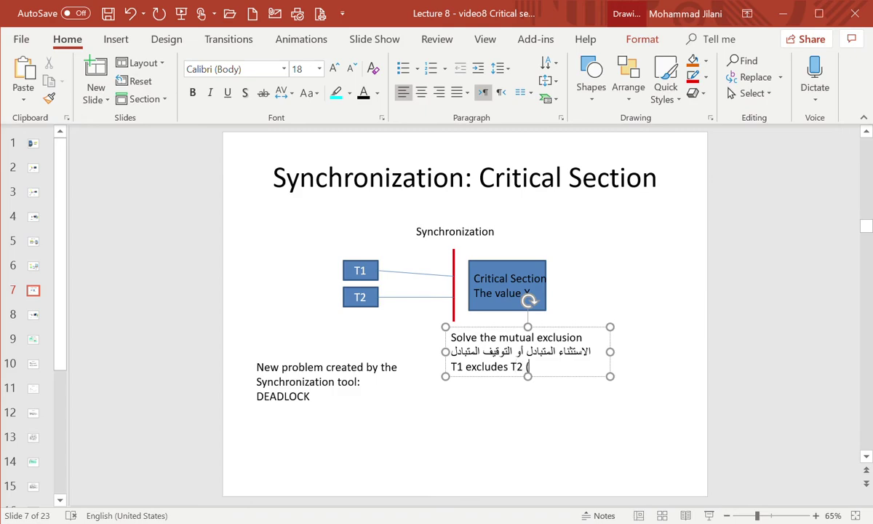
key("alt+shift")
type("يمنع")
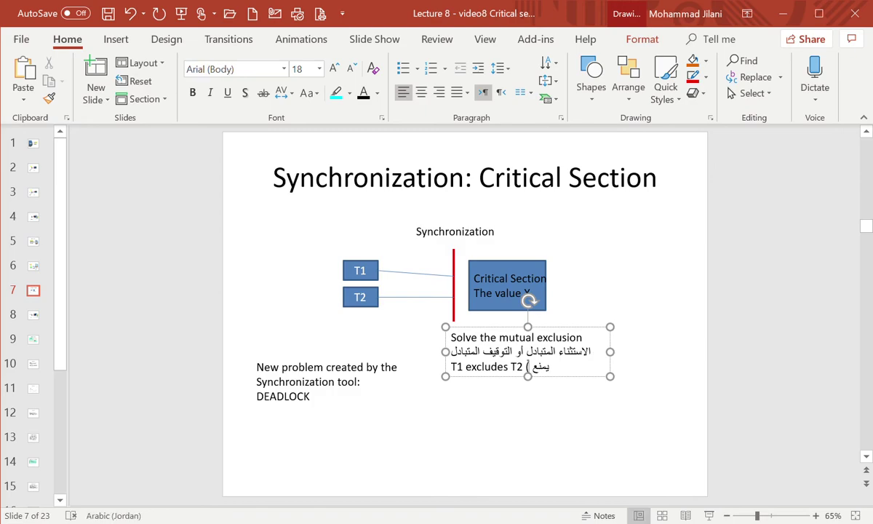
key("alt+shift")
type("T2")
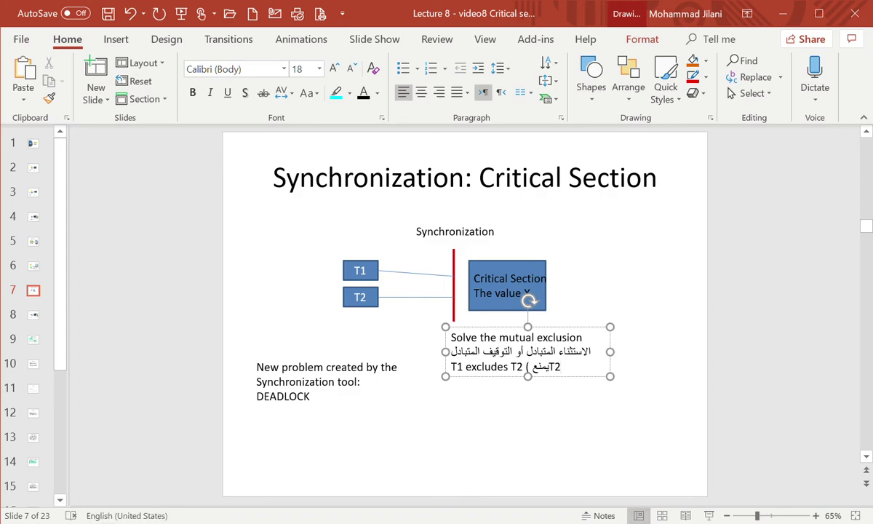
key("alt+shift")
type("من")
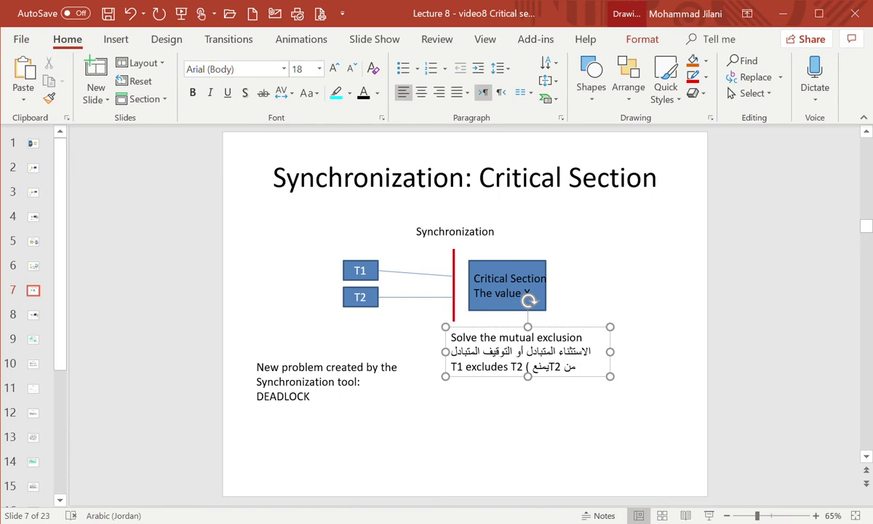
key("BackSpace")
key("BackSpace")
key("BackSpace")
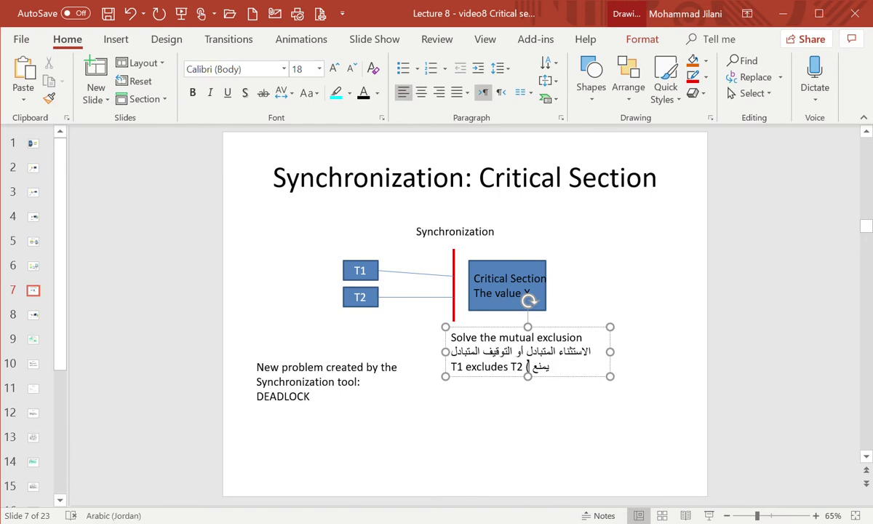
key("alt+shift")
type("الطر")
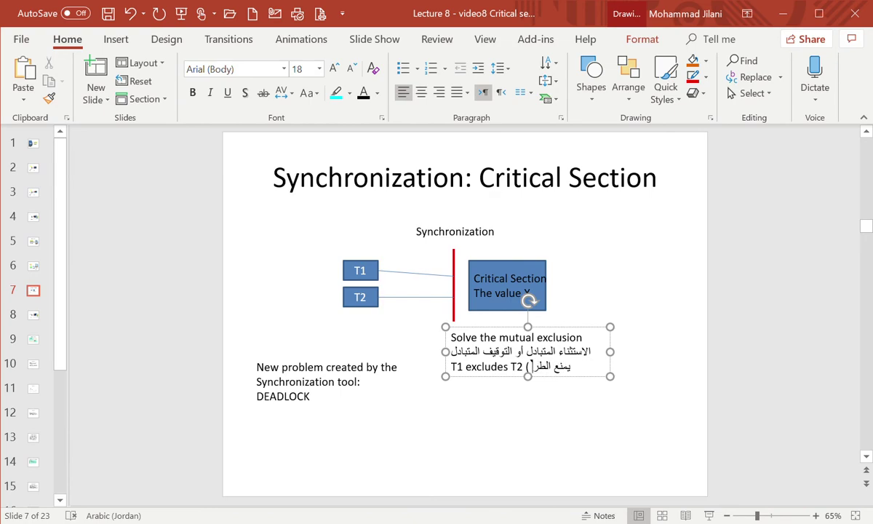
type("ف الا")
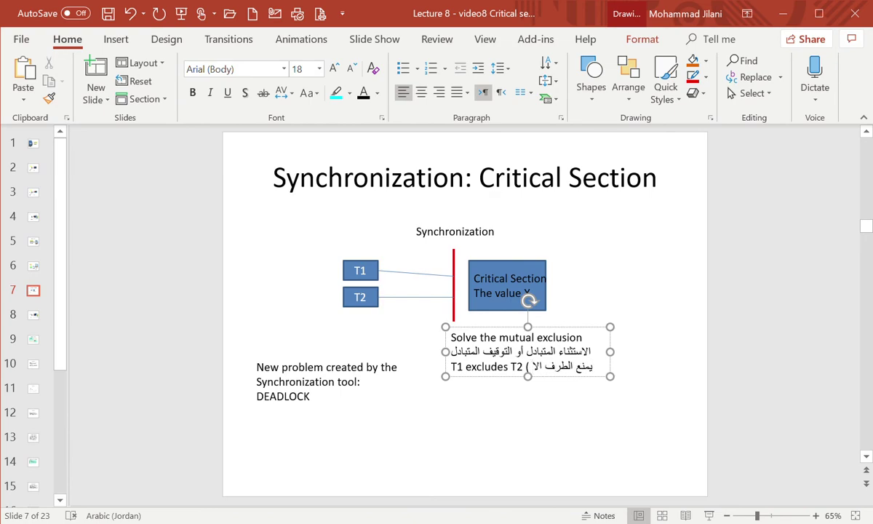
type("خر من")
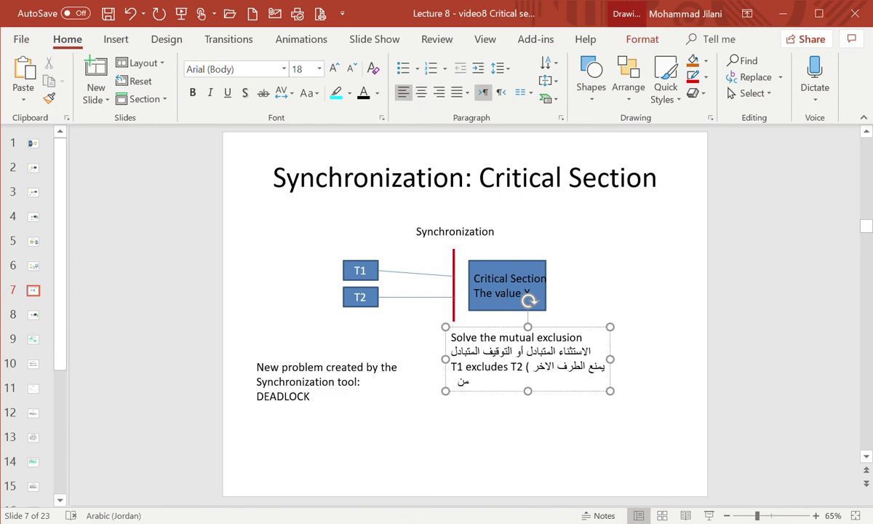
type(" الدخول الى ال")
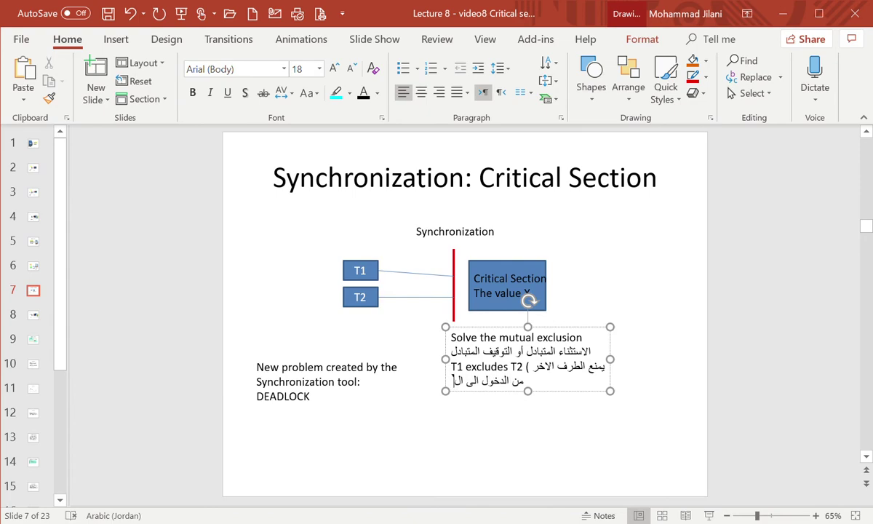
type("مكان الحر")
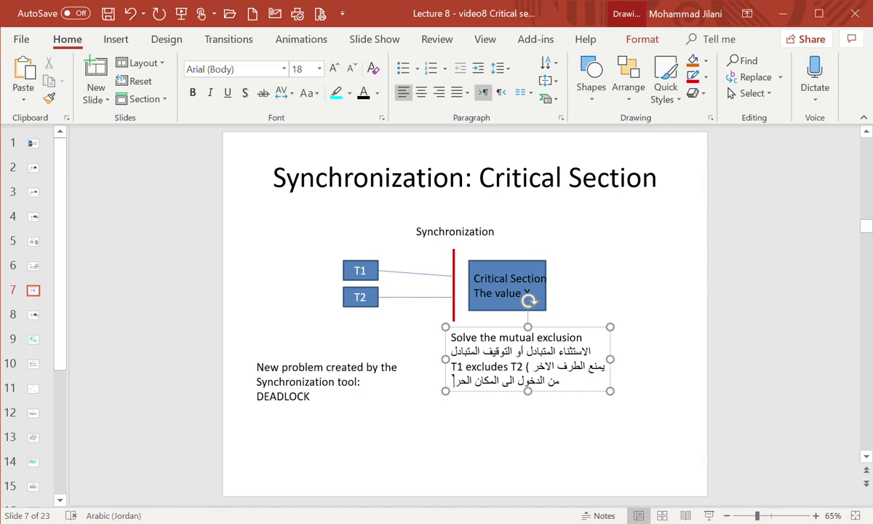
type("ج")
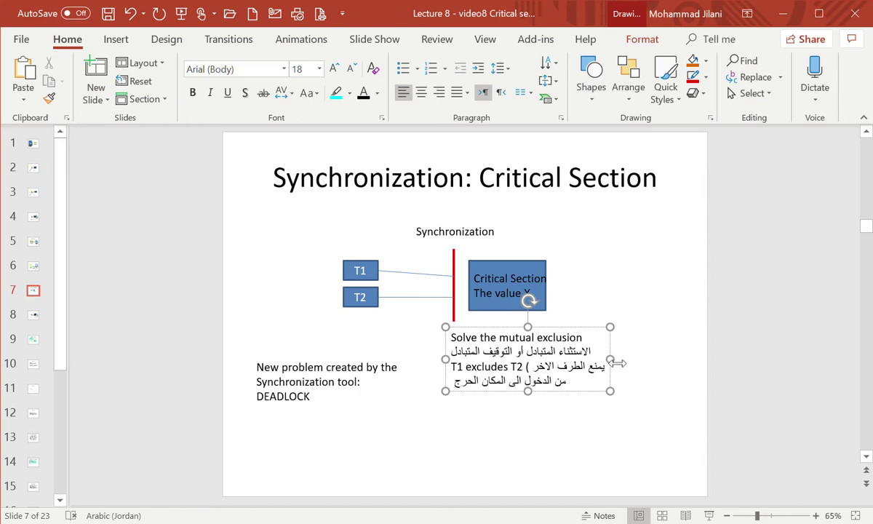
Widen the mutual exclusion text box to the right so the Arabic gloss reflows.
left_click_drag(617, 362, 697, 353)
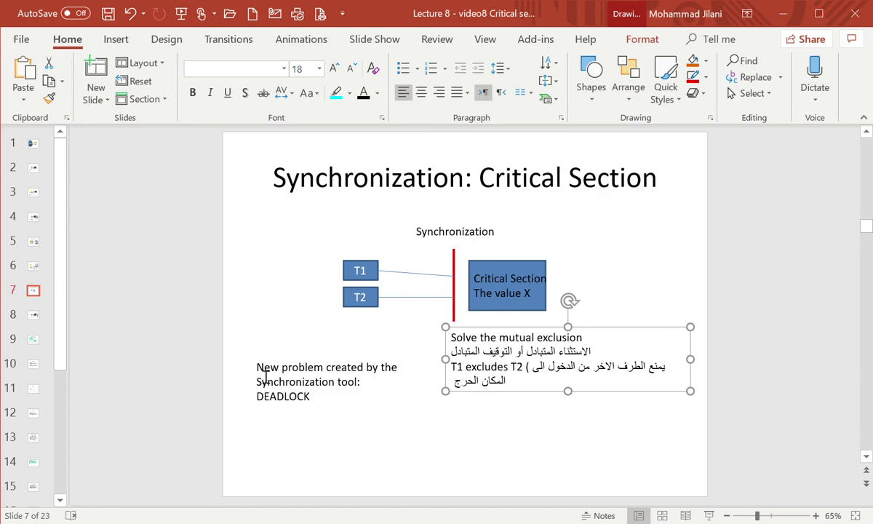
Check the DEADLOCK note text, then go to slide 8, 'The synchronization issues of multi-threading'.
left_click_drag(257, 366, 370, 404)
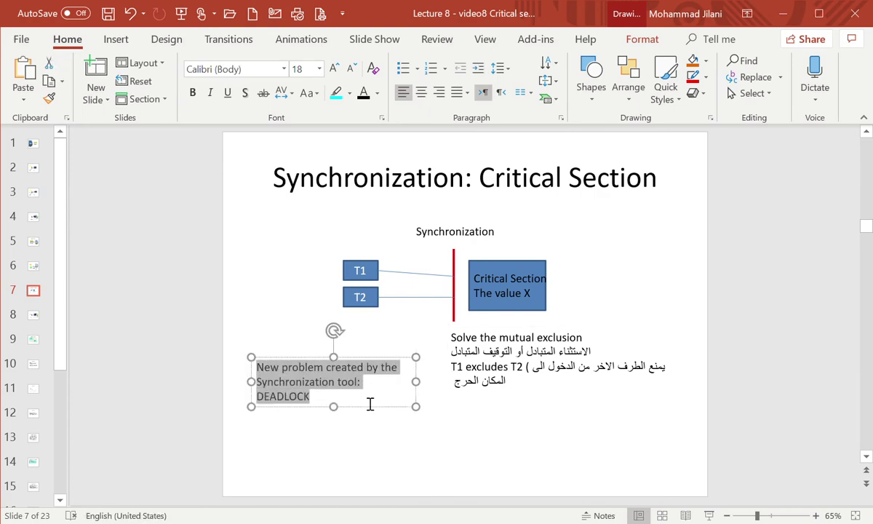
left_click(370, 404)
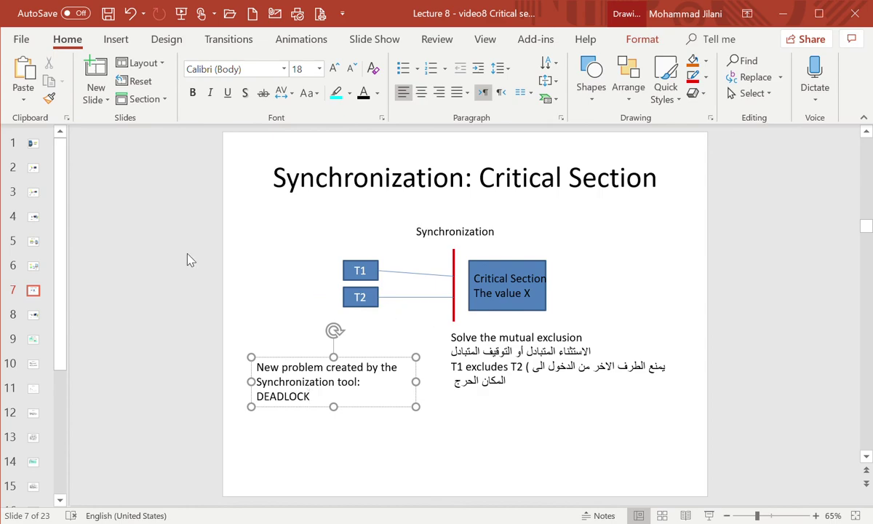
left_click(34, 317)
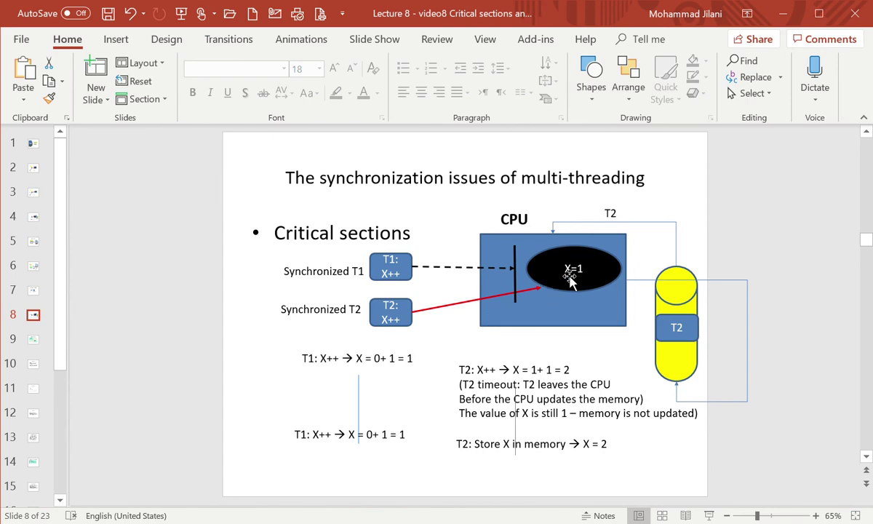
Browse slides 8 and 9, briefly selecting the 'Synchronize Threads' title.
left_click(175, 355)
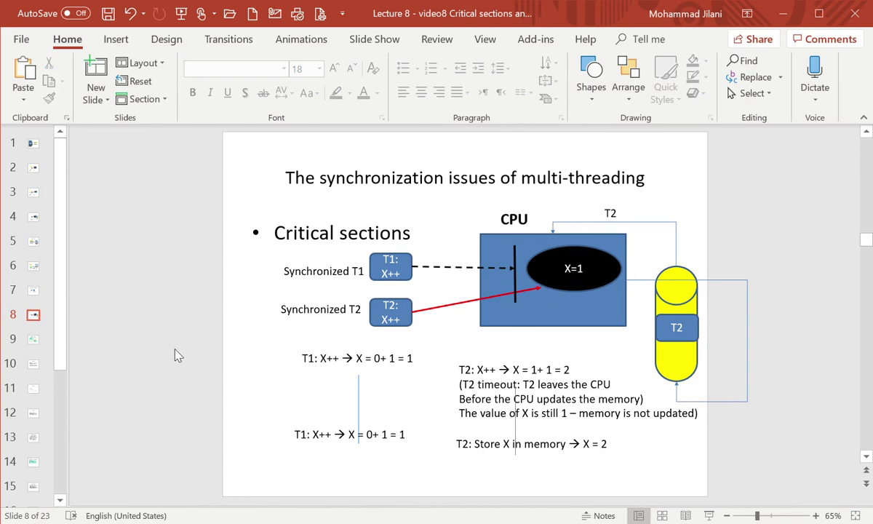
key("Page_Down")
key("Page_Up")
key("Page_Down")
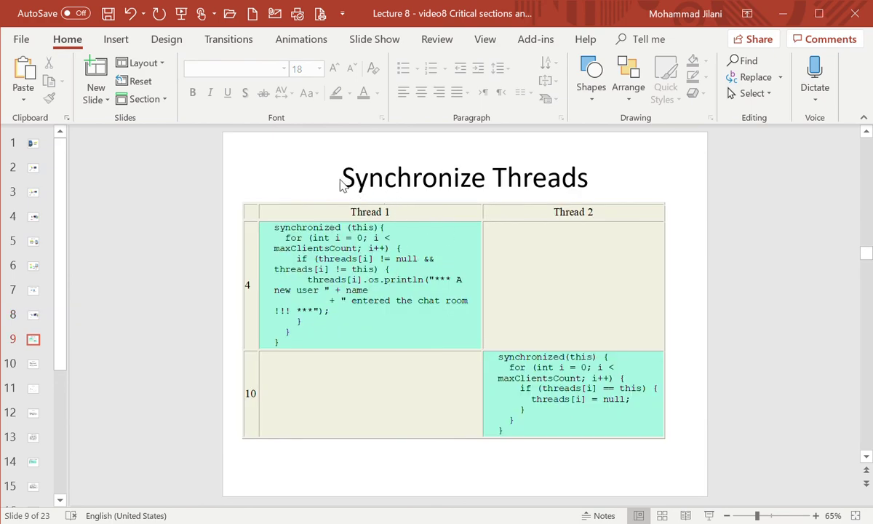
mouse_move(342, 179)
left_mouse_down()
mouse_move(603, 182)
mouse_move(404, 183)
left_mouse_up()
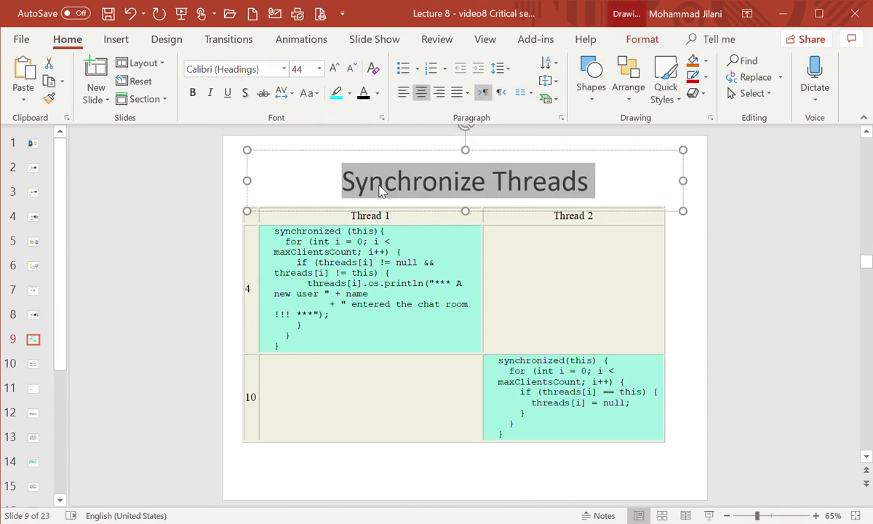
left_click(160, 276)
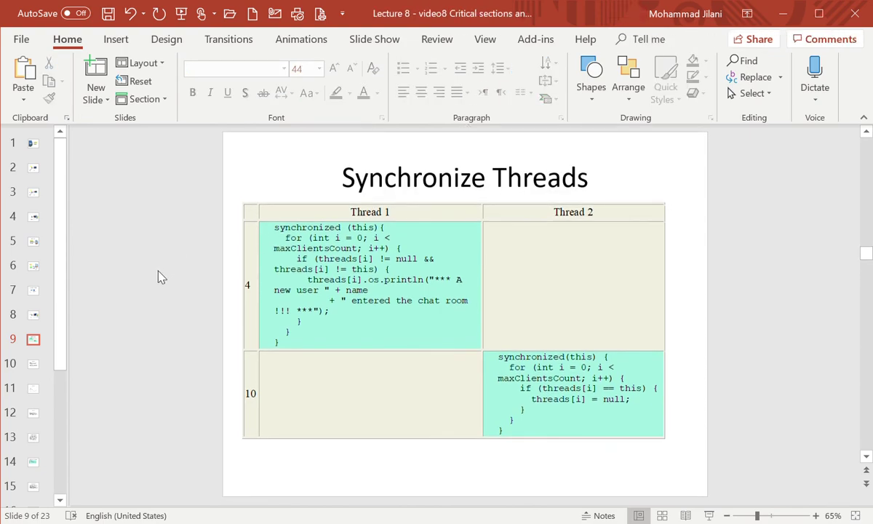
Return via slide 8 to slide 7, 'Synchronization: Critical Section'.
left_click(34, 322)
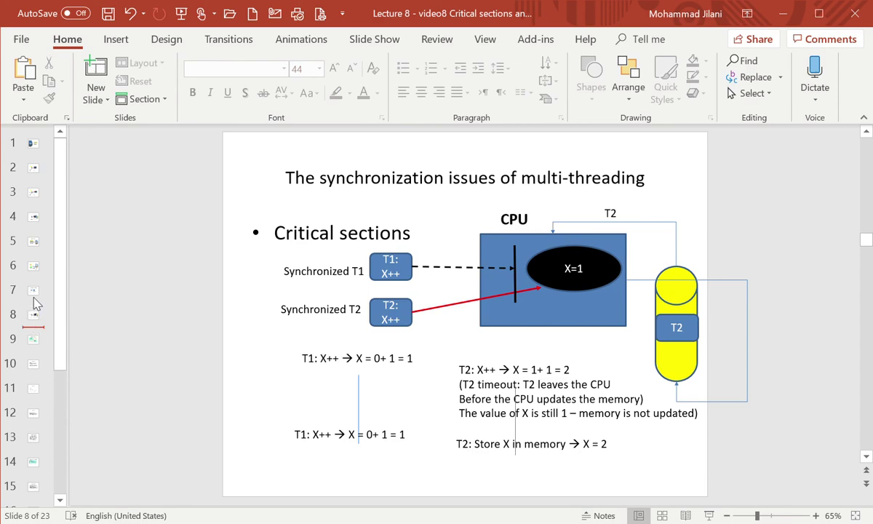
left_click(33, 297)
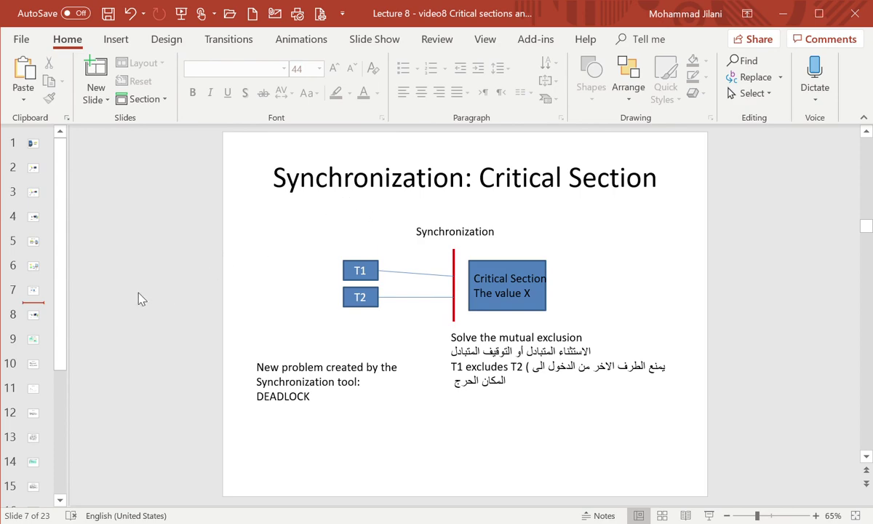
left_click(34, 318)
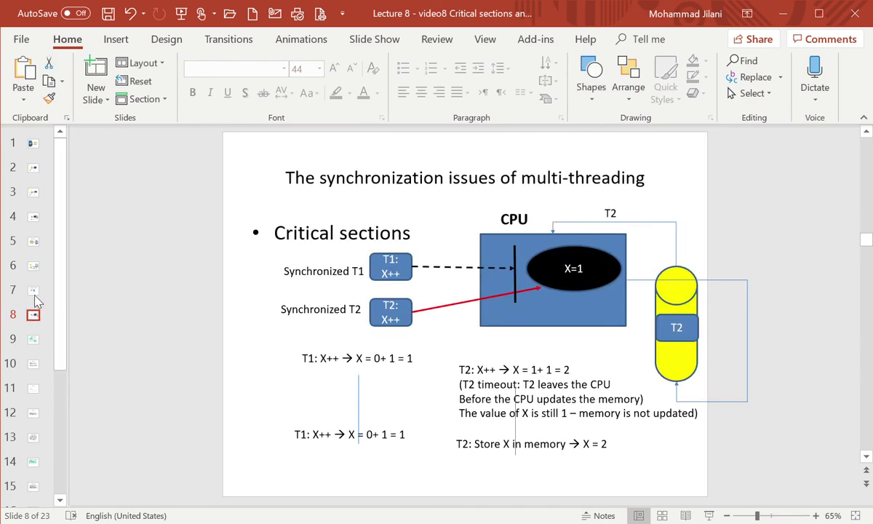
left_click(33, 291)
left_click(122, 317)
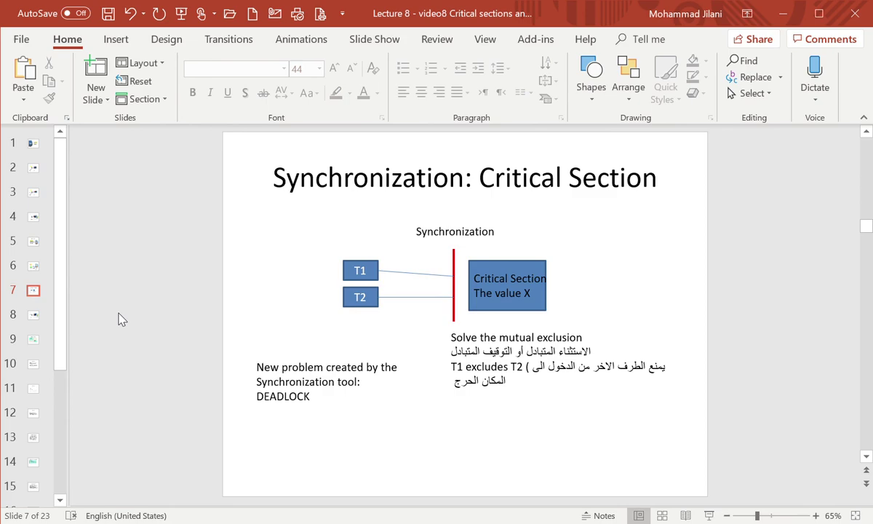